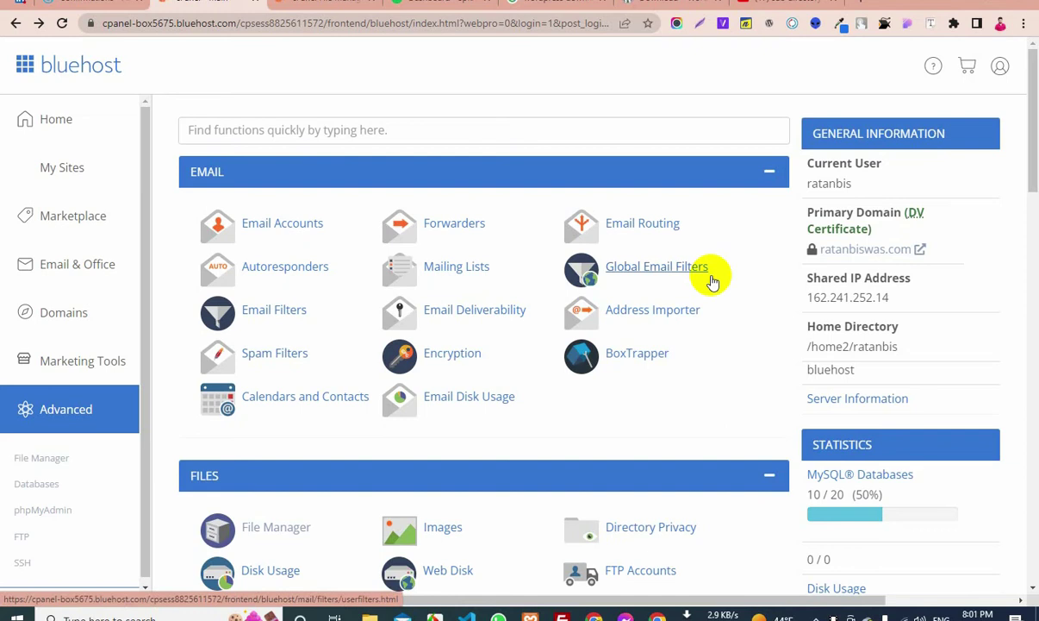
Review the cPanel home page and highlight the 24.44% disk usage figure
{"action": "scroll", "coordinate": [851, 372], "scroll_direction": "down", "scroll_amount": 2}
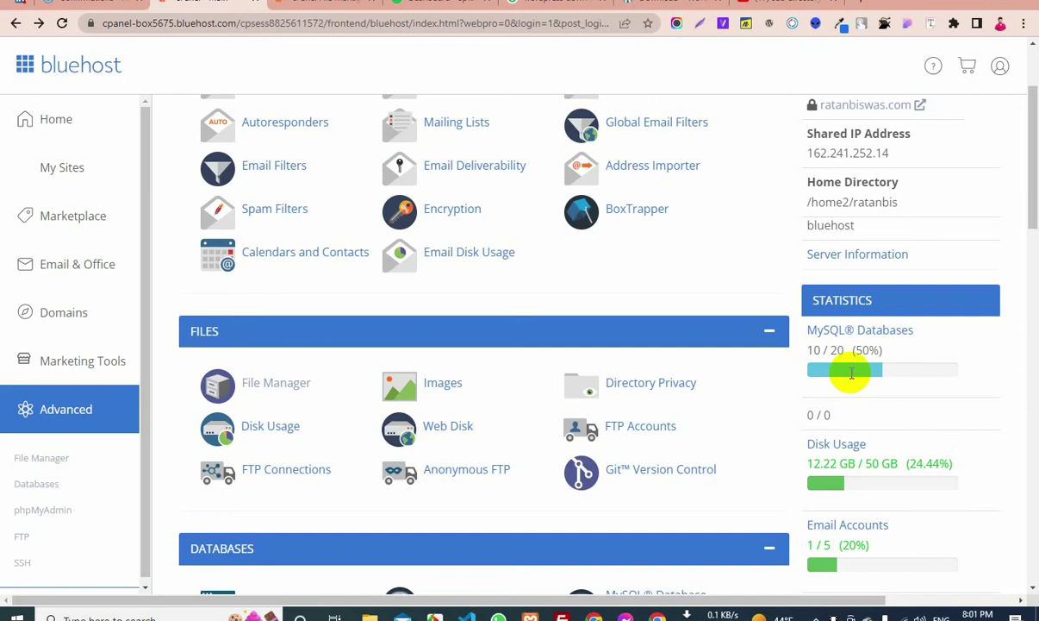
{"action": "scroll", "coordinate": [879, 339], "scroll_direction": "up", "scroll_amount": 3}
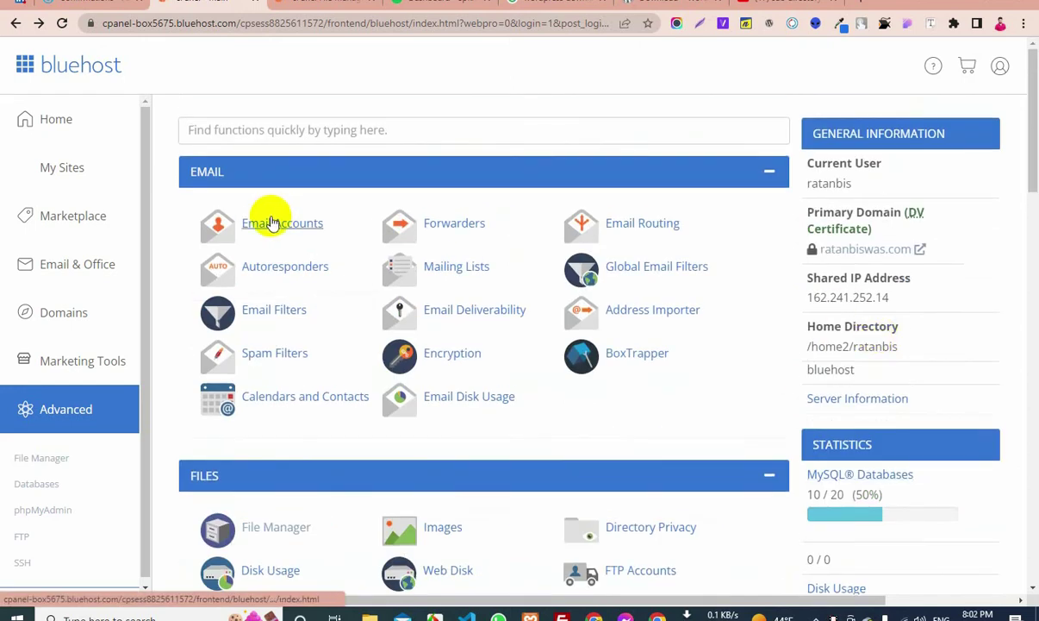
{"action": "scroll", "coordinate": [455, 248], "scroll_direction": "down", "scroll_amount": 8}
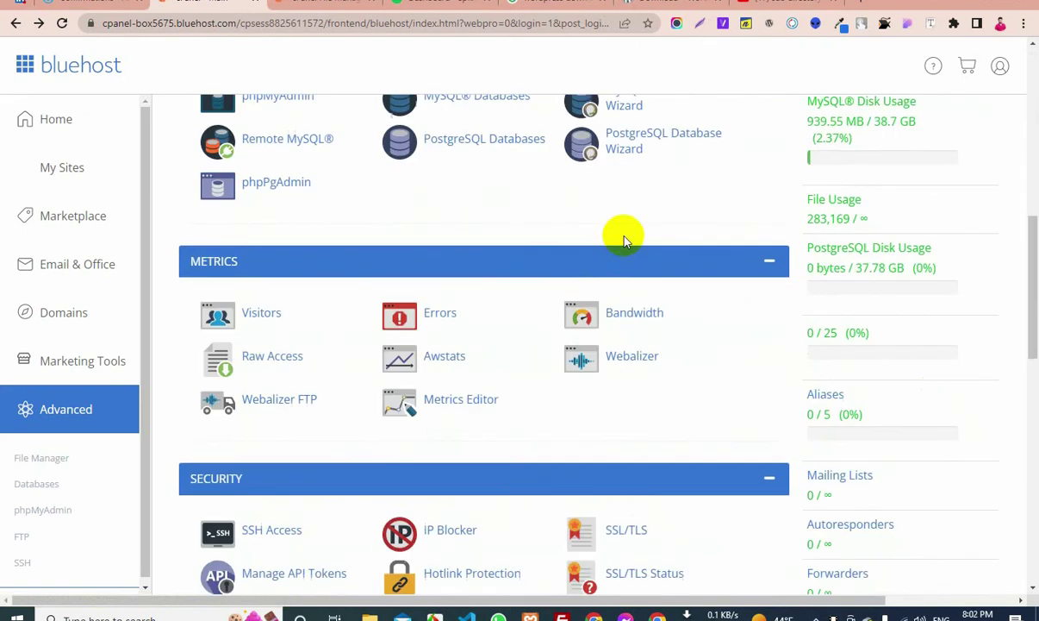
{"action": "scroll", "coordinate": [796, 280], "scroll_direction": "up", "scroll_amount": 5}
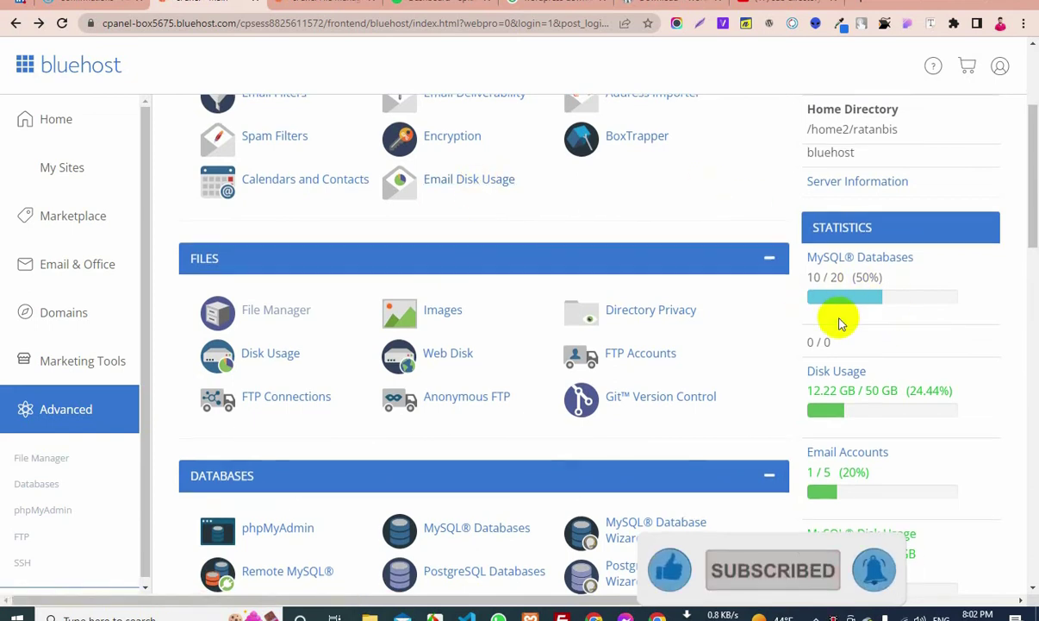
{"action": "scroll", "coordinate": [853, 293], "scroll_direction": "down", "scroll_amount": 3}
{"action": "scroll", "coordinate": [857, 327], "scroll_direction": "down", "scroll_amount": 3}
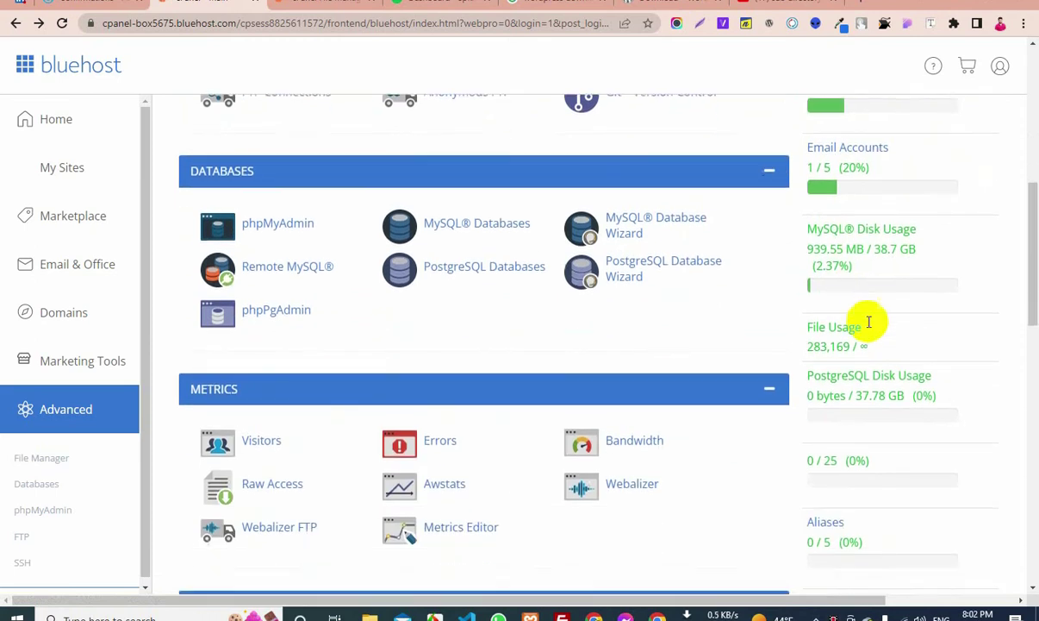
{"action": "scroll", "coordinate": [863, 384], "scroll_direction": "up", "scroll_amount": 5}
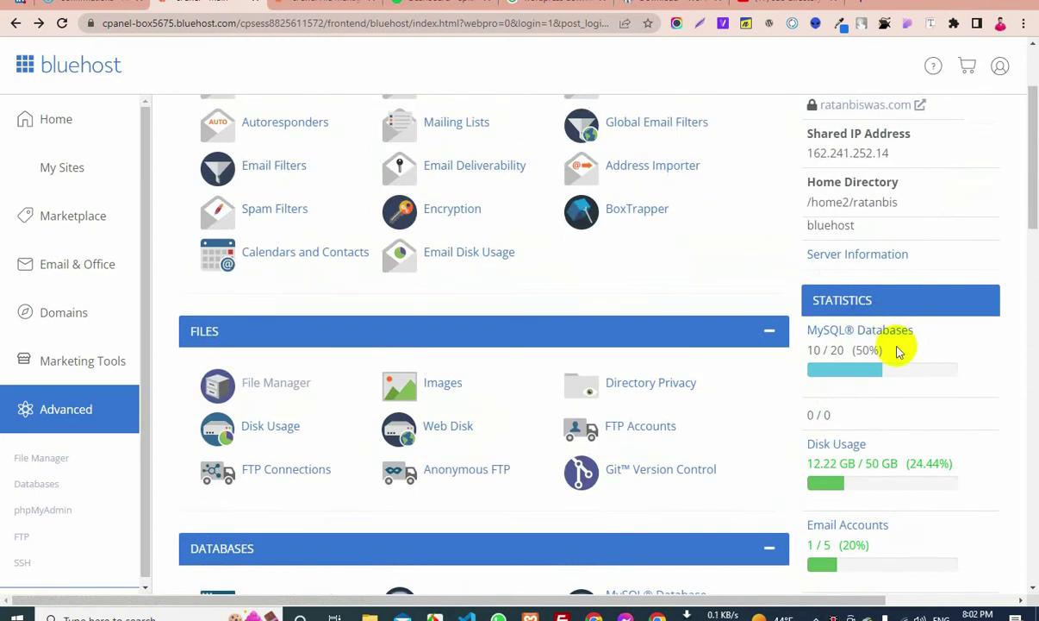
{"action": "scroll", "coordinate": [895, 343], "scroll_direction": "up", "scroll_amount": 2}
{"action": "scroll", "coordinate": [896, 326], "scroll_direction": "down", "scroll_amount": 4}
{"action": "scroll", "coordinate": [897, 326], "scroll_direction": "down", "scroll_amount": 2}
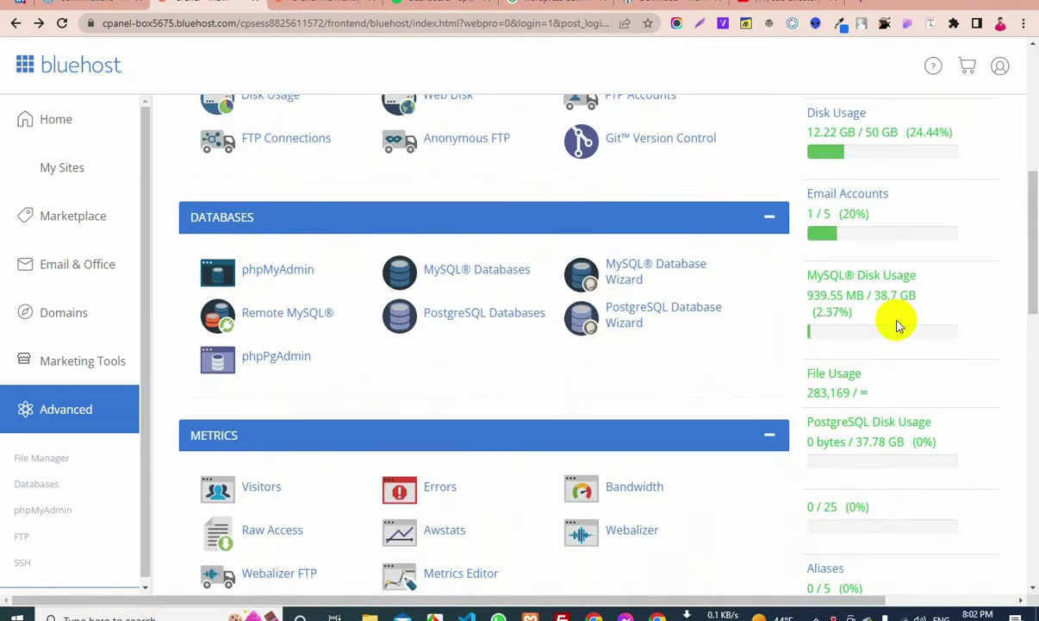
{"action": "scroll", "coordinate": [896, 326], "scroll_direction": "down", "scroll_amount": 5}
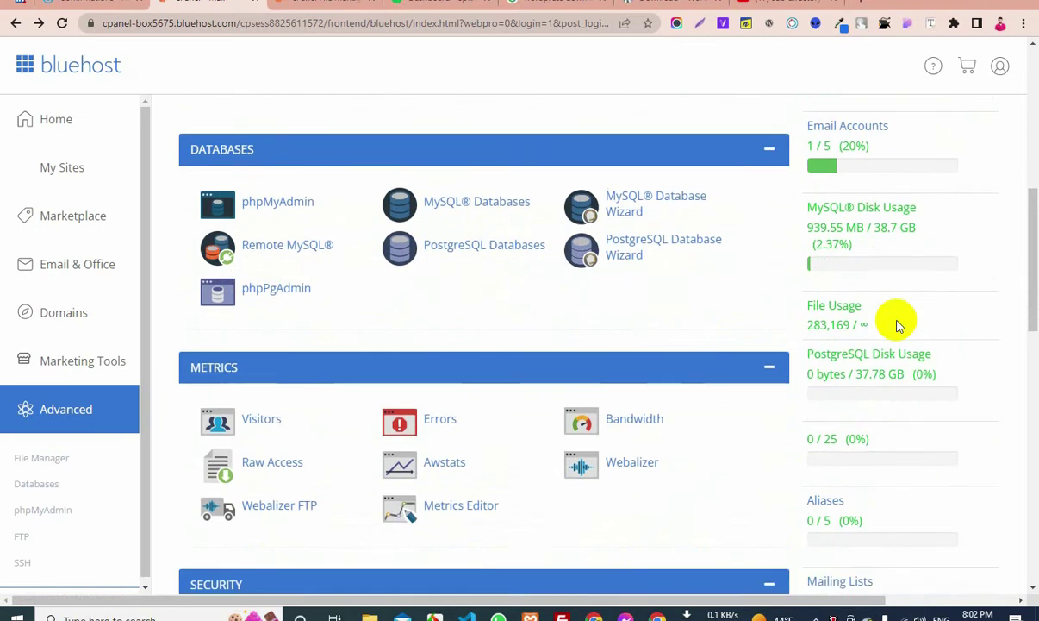
{"action": "scroll", "coordinate": [897, 326], "scroll_direction": "down", "scroll_amount": 3}
{"action": "scroll", "coordinate": [896, 326], "scroll_direction": "up", "scroll_amount": 12}
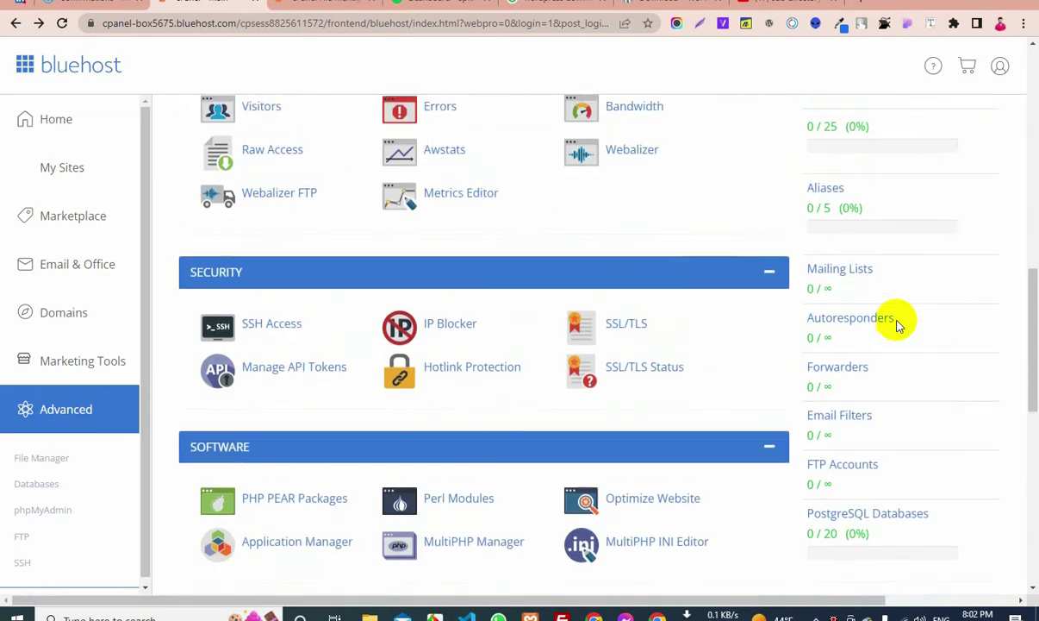
{"action": "scroll", "coordinate": [896, 326], "scroll_direction": "down", "scroll_amount": 2}
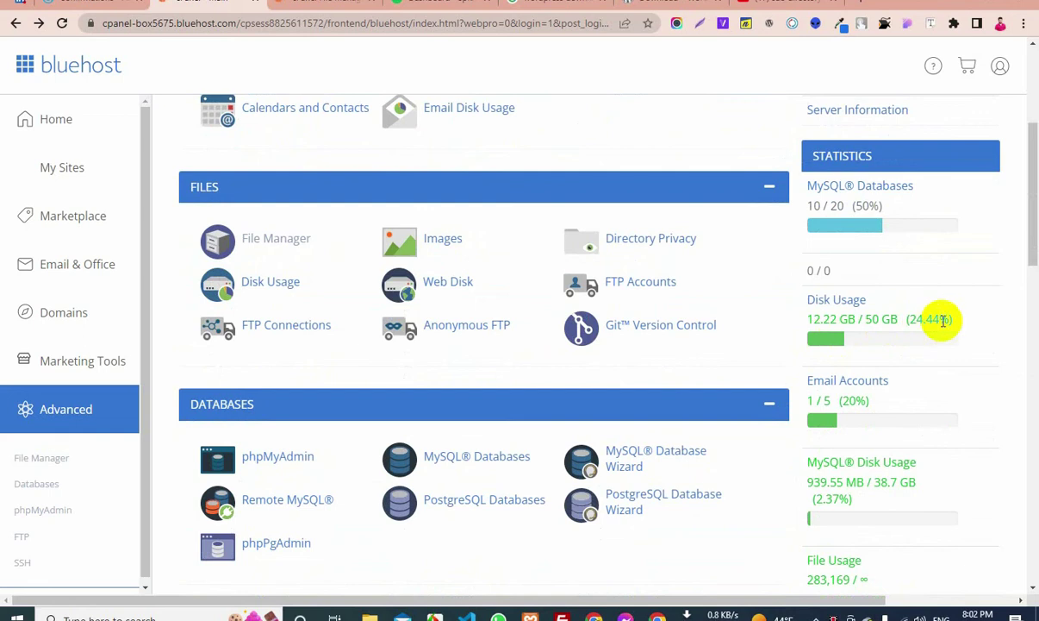
{"action": "left_click_drag", "start_coordinate": [943, 321], "coordinate": [915, 320]}
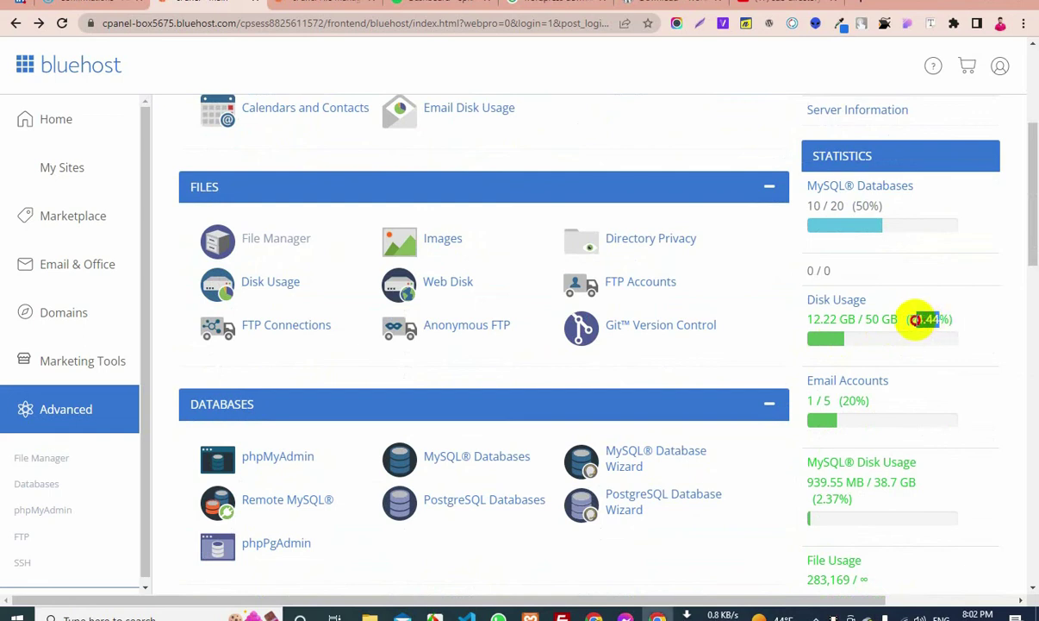
{"action": "left_click", "coordinate": [988, 306]}
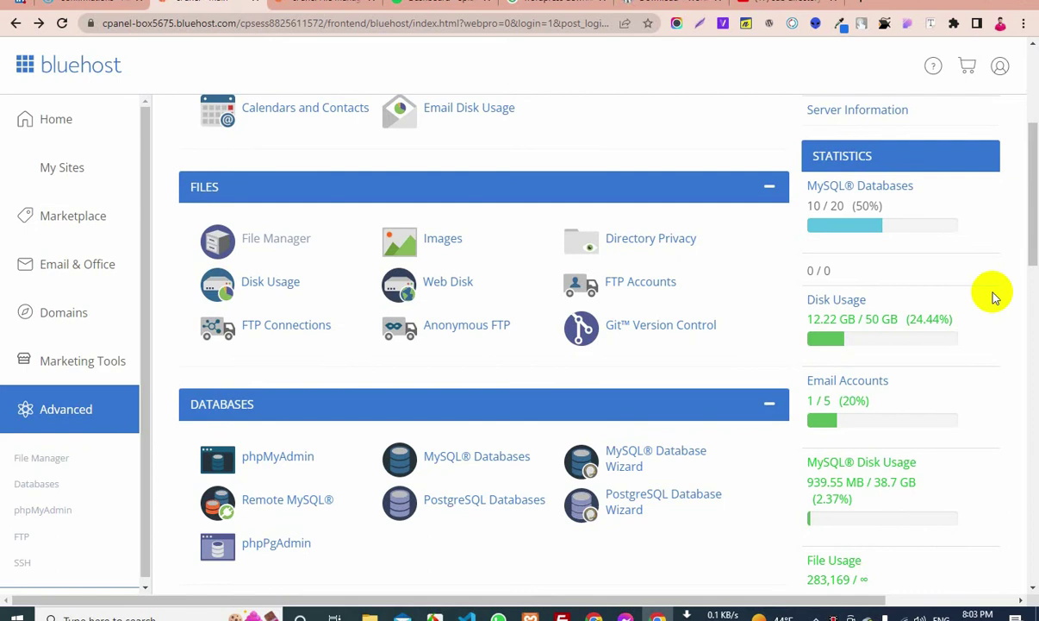
{"action": "scroll", "coordinate": [460, 294], "scroll_direction": "down", "scroll_amount": 9}
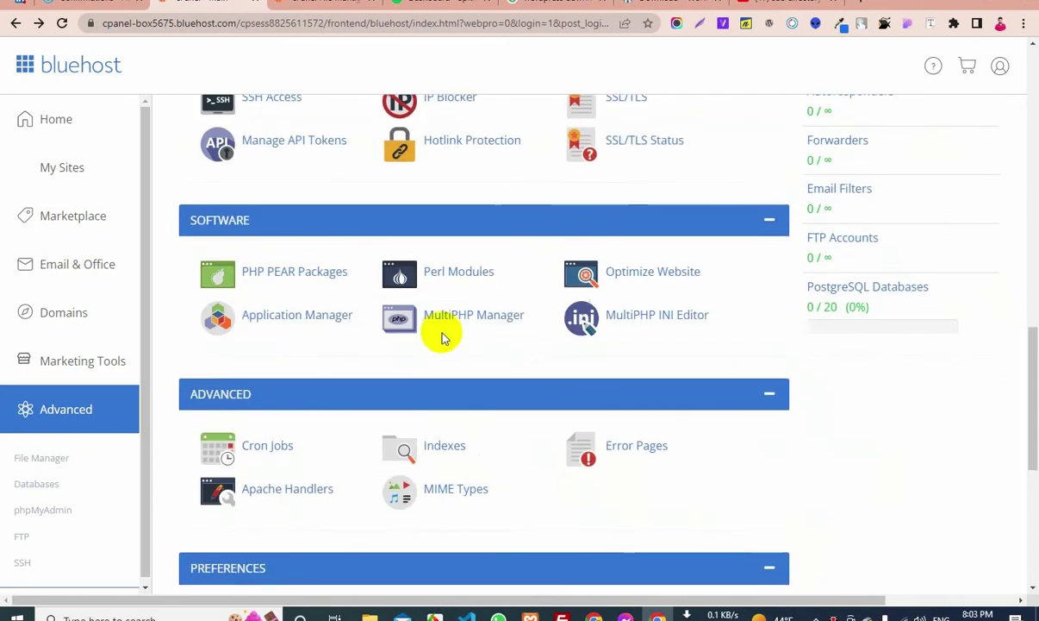
{"action": "scroll", "coordinate": [442, 337], "scroll_direction": "down", "scroll_amount": 5}
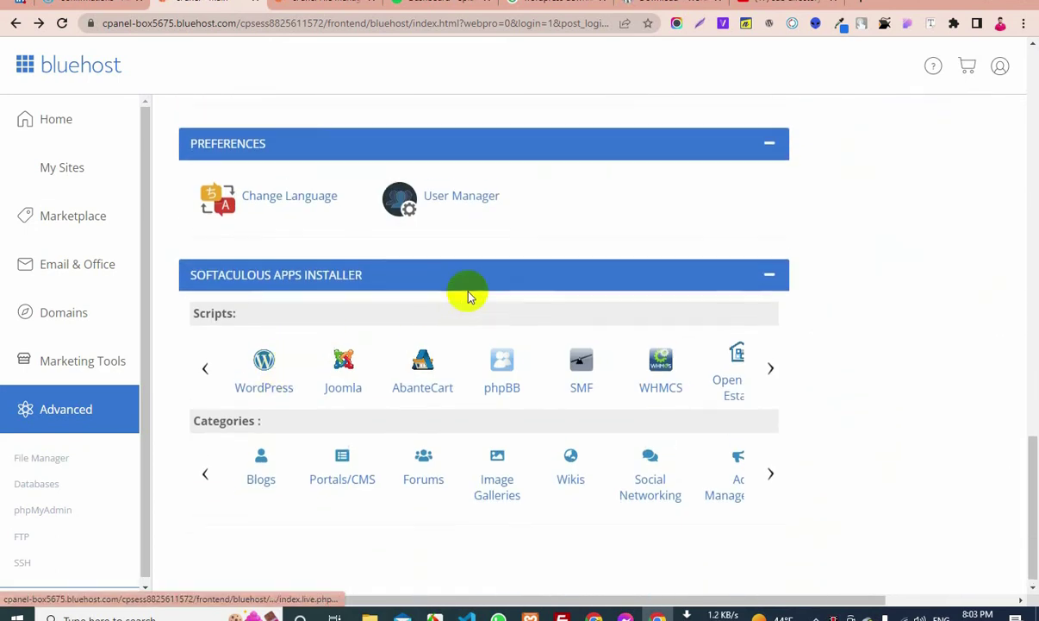
{"action": "scroll", "coordinate": [469, 295], "scroll_direction": "up", "scroll_amount": 6}
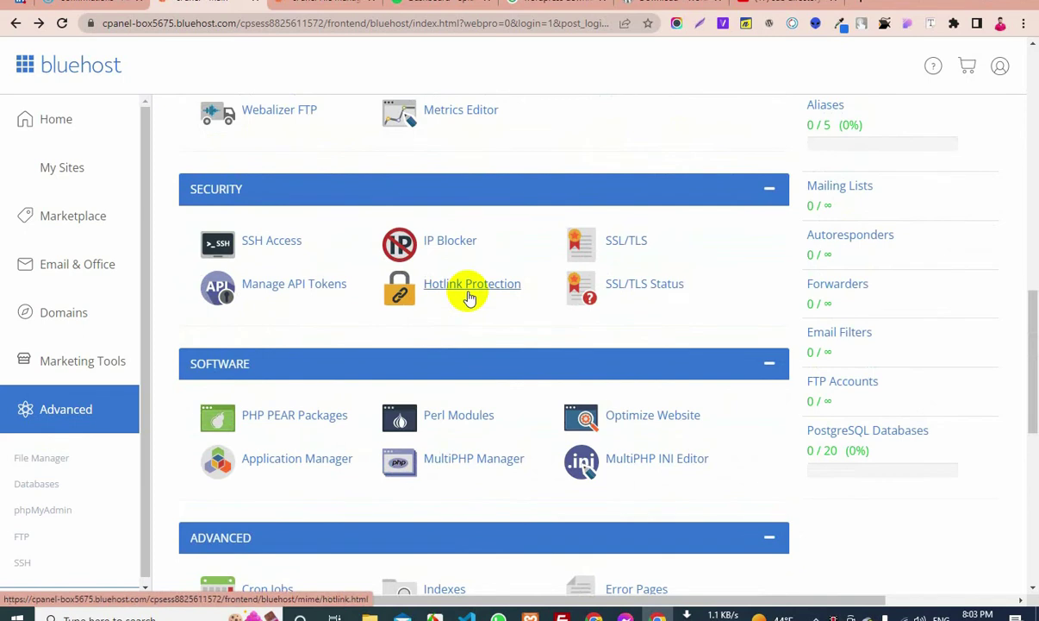
{"action": "scroll", "coordinate": [340, 504], "scroll_direction": "down", "scroll_amount": 5}
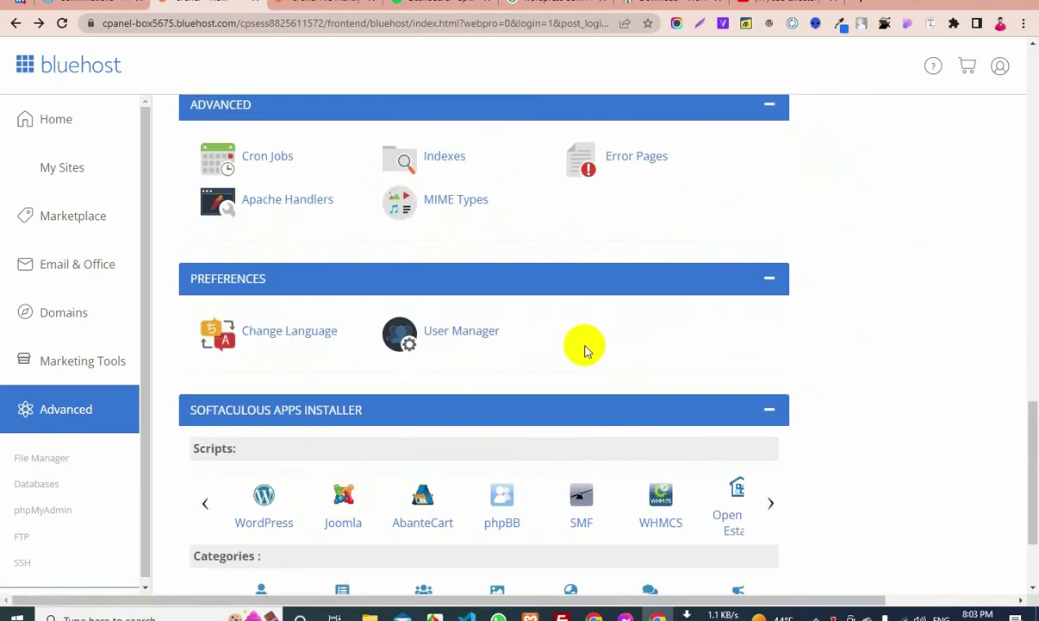
{"action": "scroll", "coordinate": [584, 348], "scroll_direction": "up", "scroll_amount": 5}
{"action": "scroll", "coordinate": [476, 262], "scroll_direction": "up", "scroll_amount": 9}
{"action": "scroll", "coordinate": [302, 274], "scroll_direction": "down", "scroll_amount": 3}
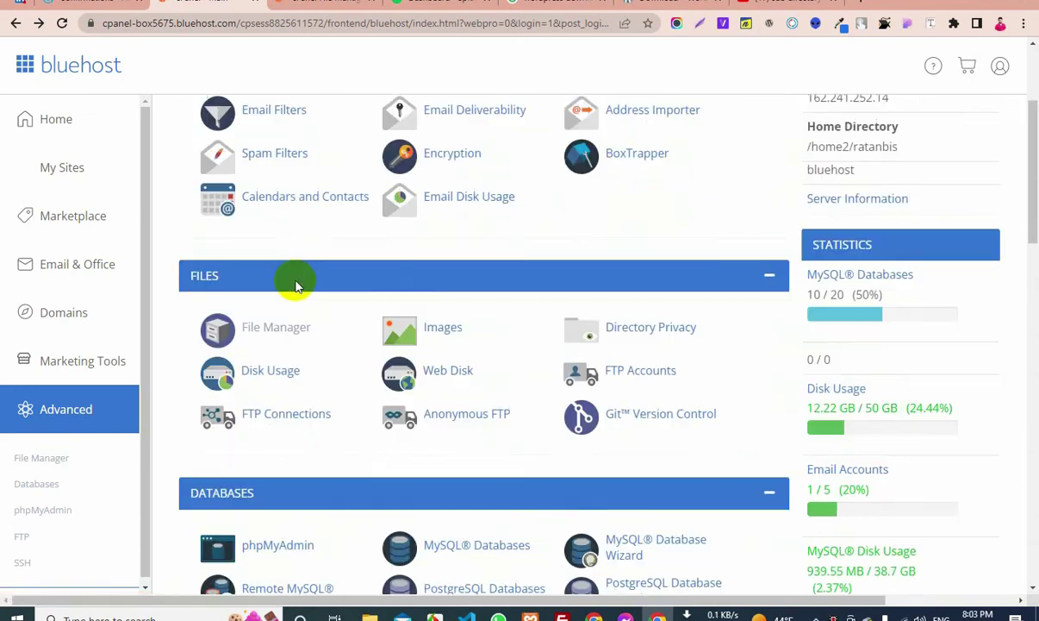
{"action": "scroll", "coordinate": [288, 293], "scroll_direction": "down", "scroll_amount": 3}
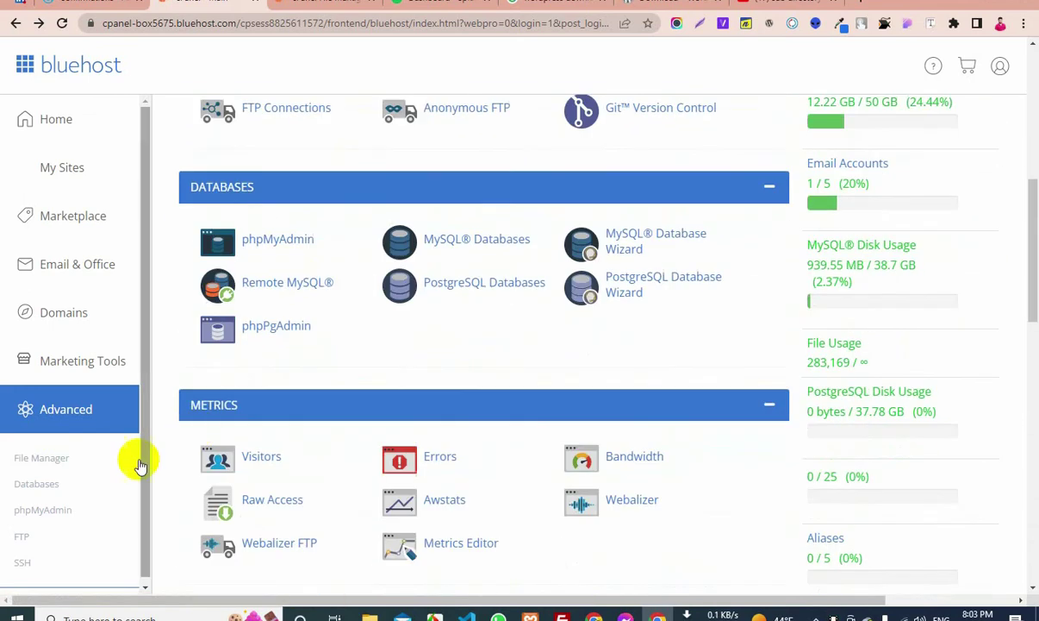
In File Manager, go up to the home directory and reopen public_html
{"action": "left_click", "coordinate": [33, 459]}
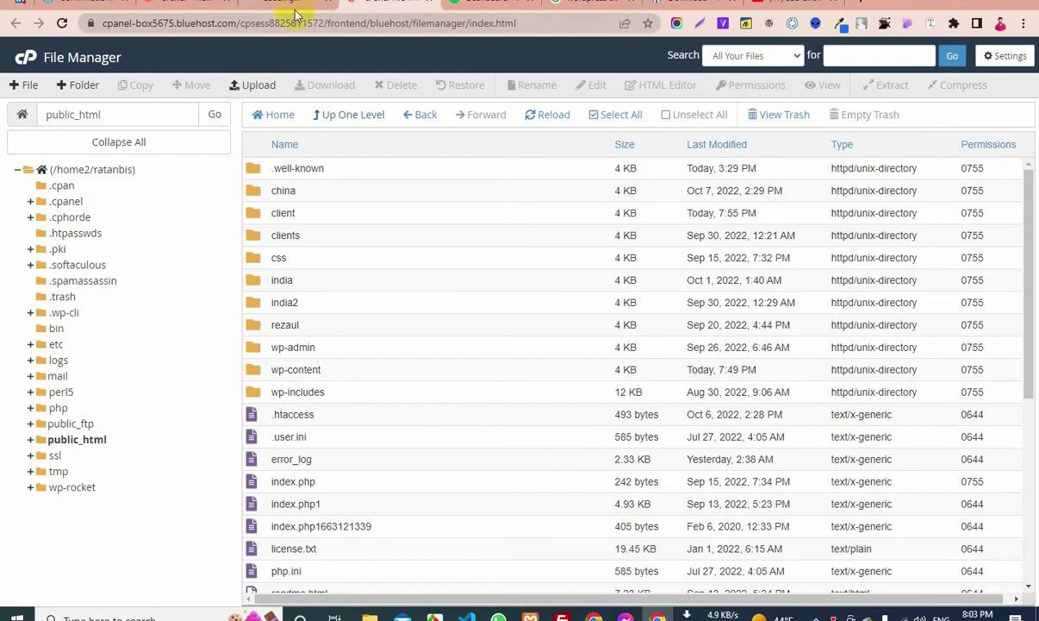
{"action": "scroll", "coordinate": [339, 332], "scroll_direction": "down", "scroll_amount": 3}
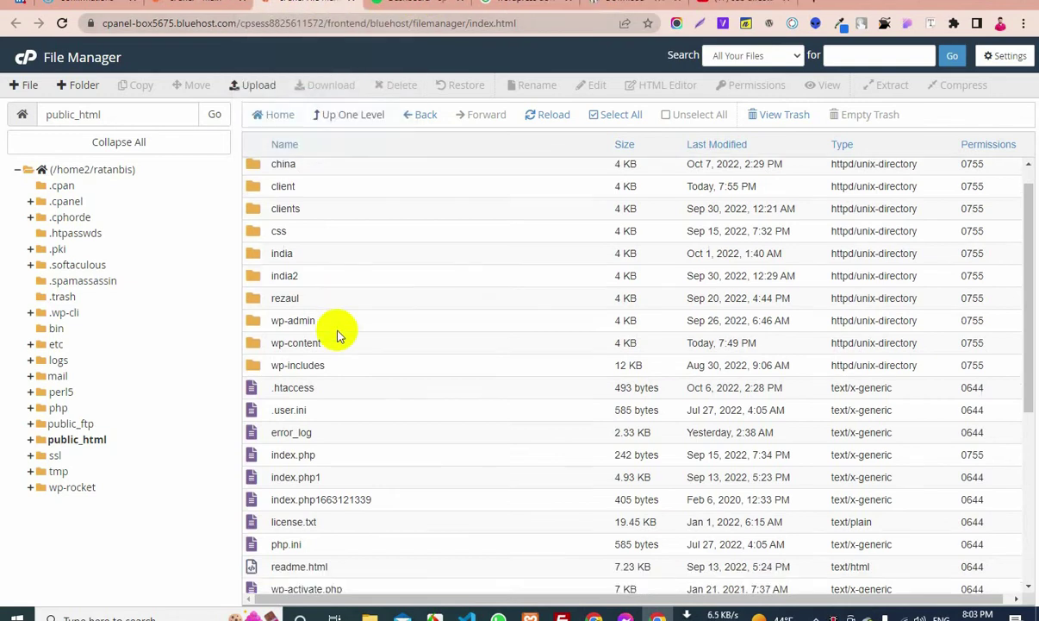
{"action": "scroll", "coordinate": [339, 332], "scroll_direction": "up", "scroll_amount": 3}
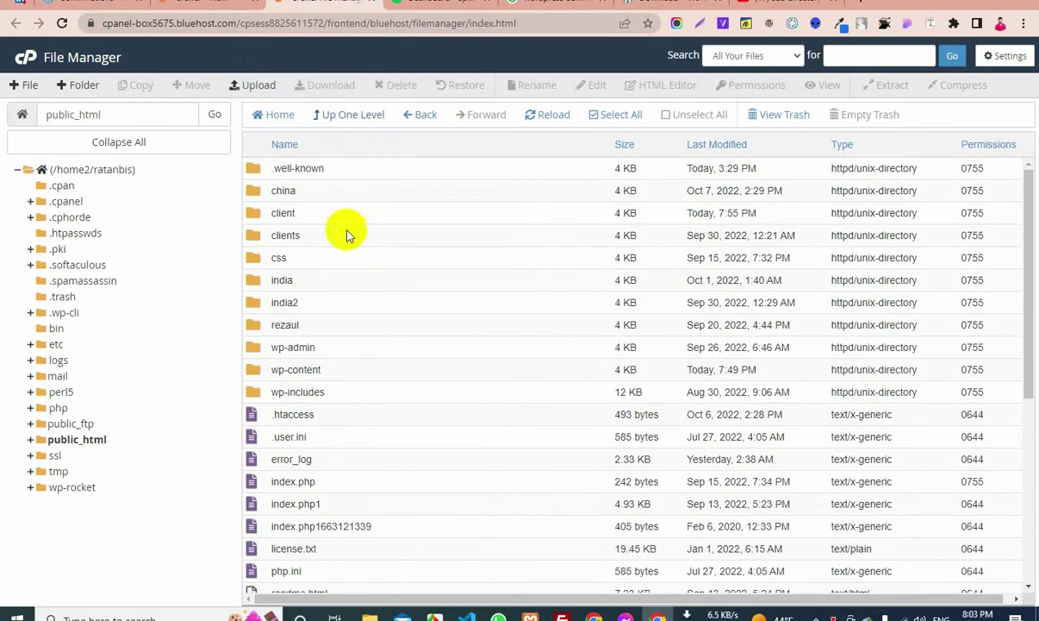
{"action": "scroll", "coordinate": [343, 259], "scroll_direction": "down", "scroll_amount": 3}
{"action": "scroll", "coordinate": [336, 241], "scroll_direction": "up", "scroll_amount": 3}
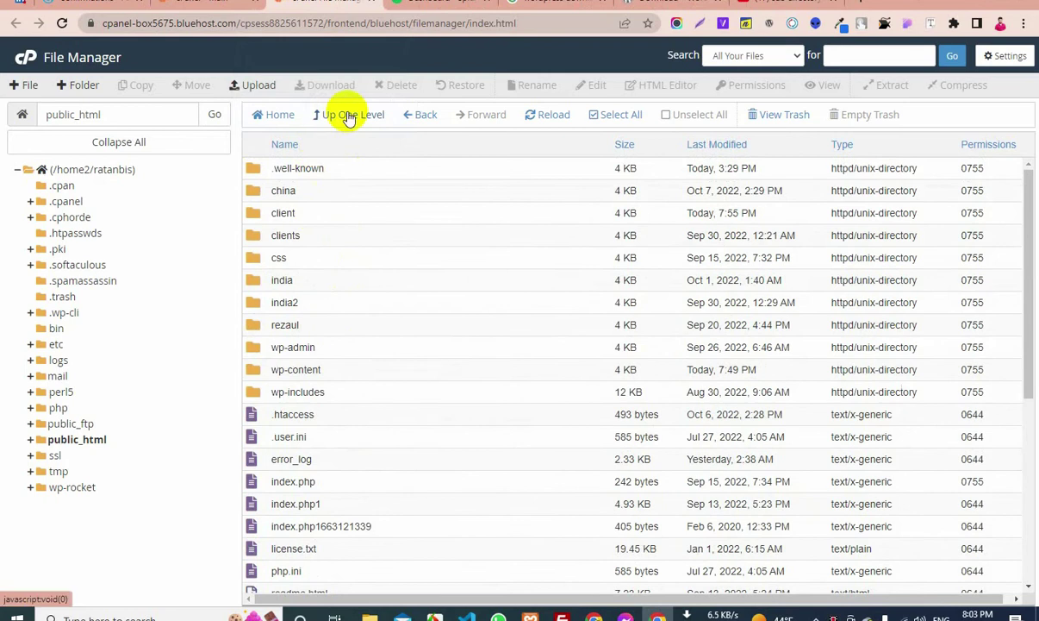
{"action": "left_click", "coordinate": [349, 118]}
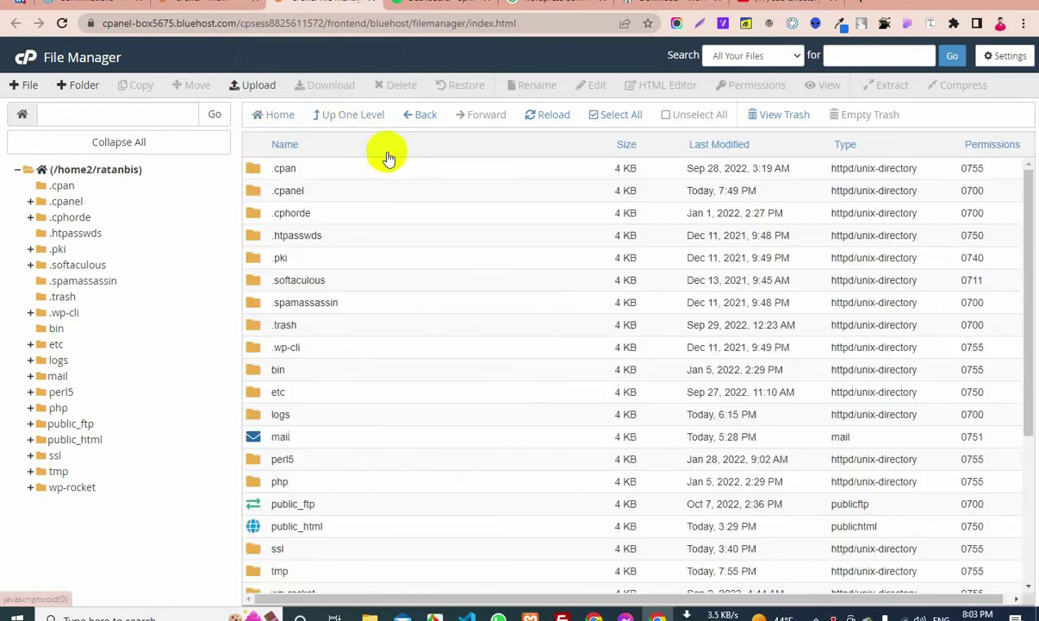
{"action": "scroll", "coordinate": [313, 440], "scroll_direction": "down", "scroll_amount": 1}
{"action": "scroll", "coordinate": [327, 371], "scroll_direction": "down", "scroll_amount": 3}
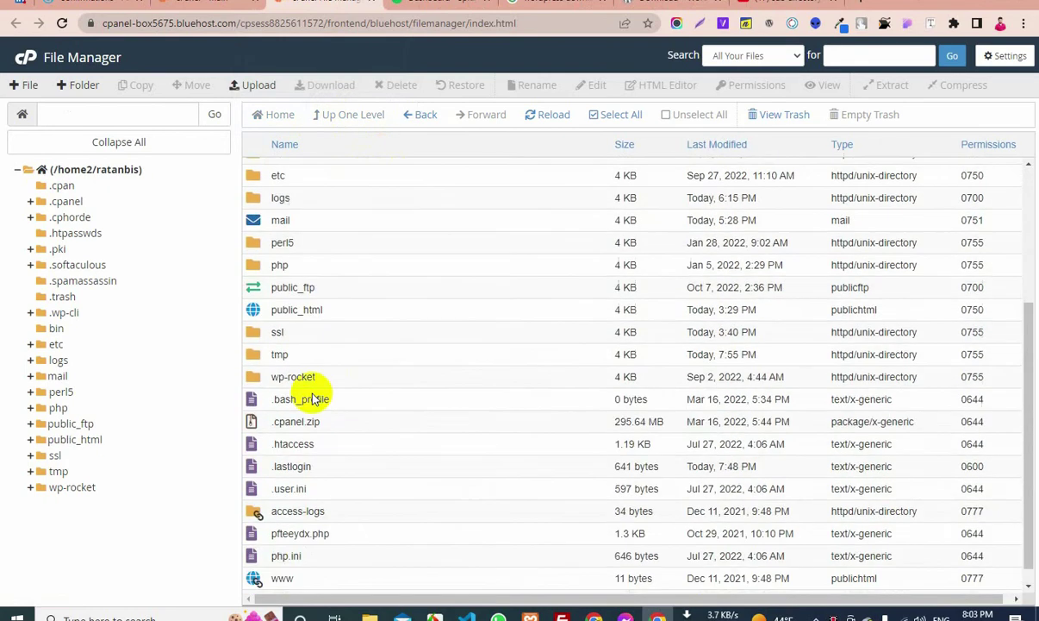
{"action": "double_click", "coordinate": [255, 313]}
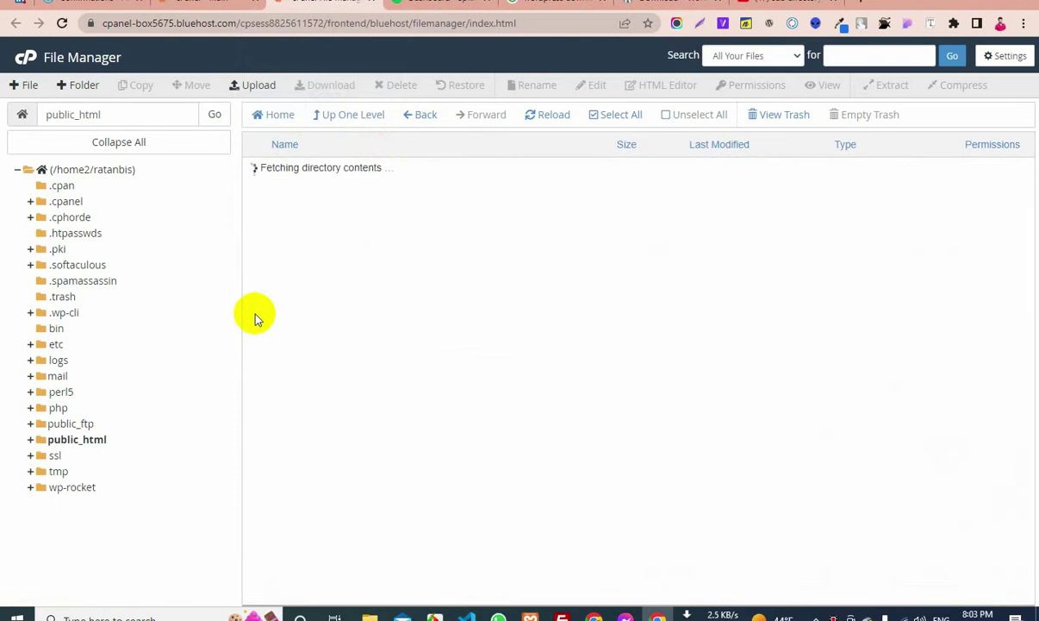
{"action": "scroll", "coordinate": [392, 380], "scroll_direction": "down", "scroll_amount": 3}
{"action": "scroll", "coordinate": [398, 395], "scroll_direction": "up", "scroll_amount": 3}
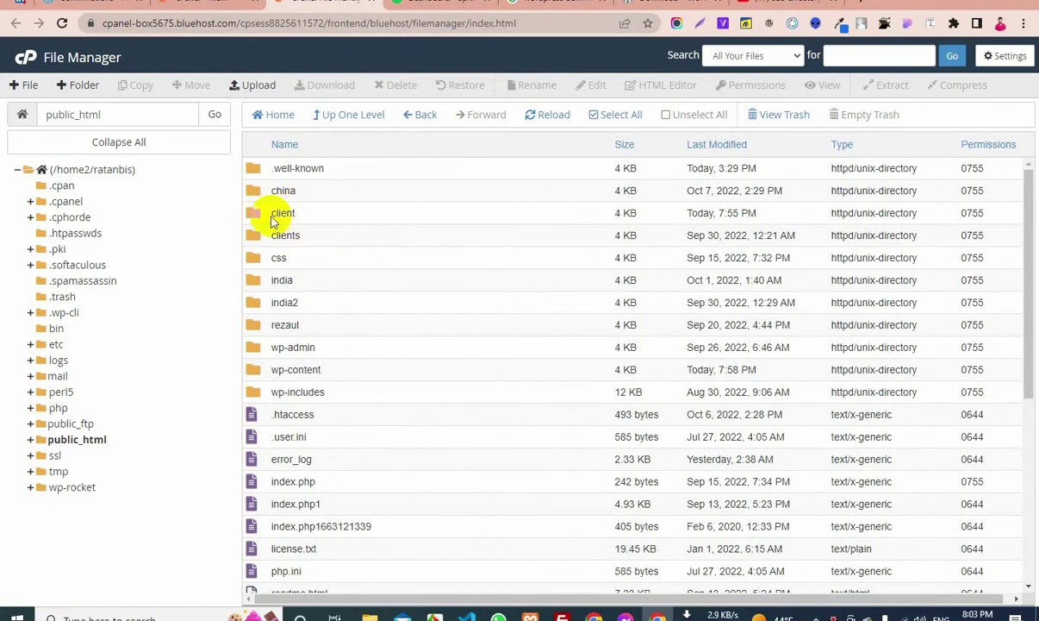
Cancel a new-folder attempt in public_html and open the client folder instead
{"action": "left_click", "coordinate": [91, 88]}
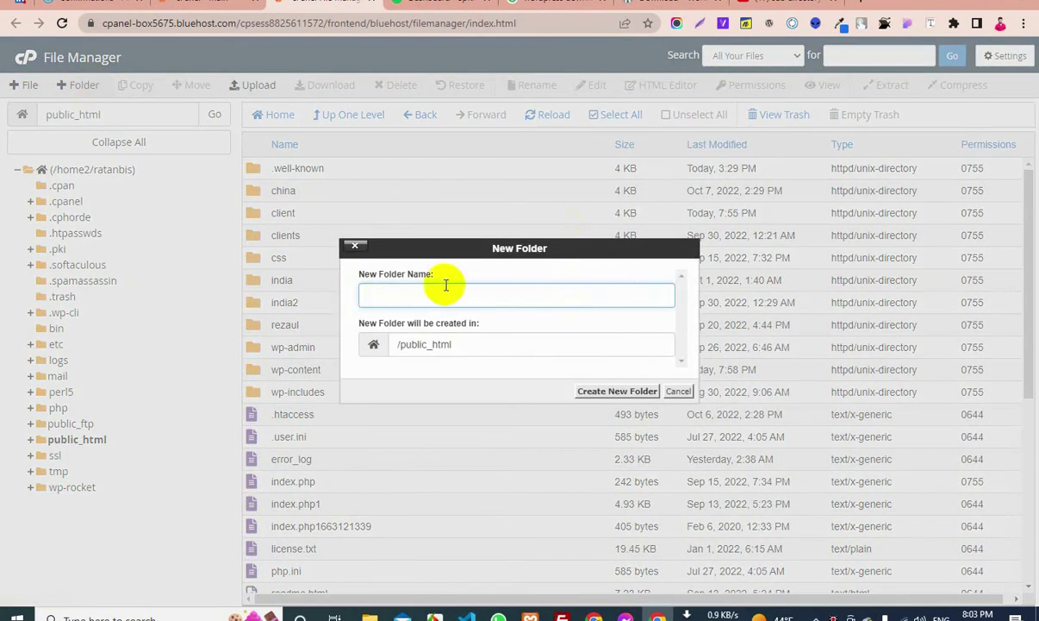
{"action": "left_click", "coordinate": [678, 390]}
{"action": "double_click", "coordinate": [261, 215]}
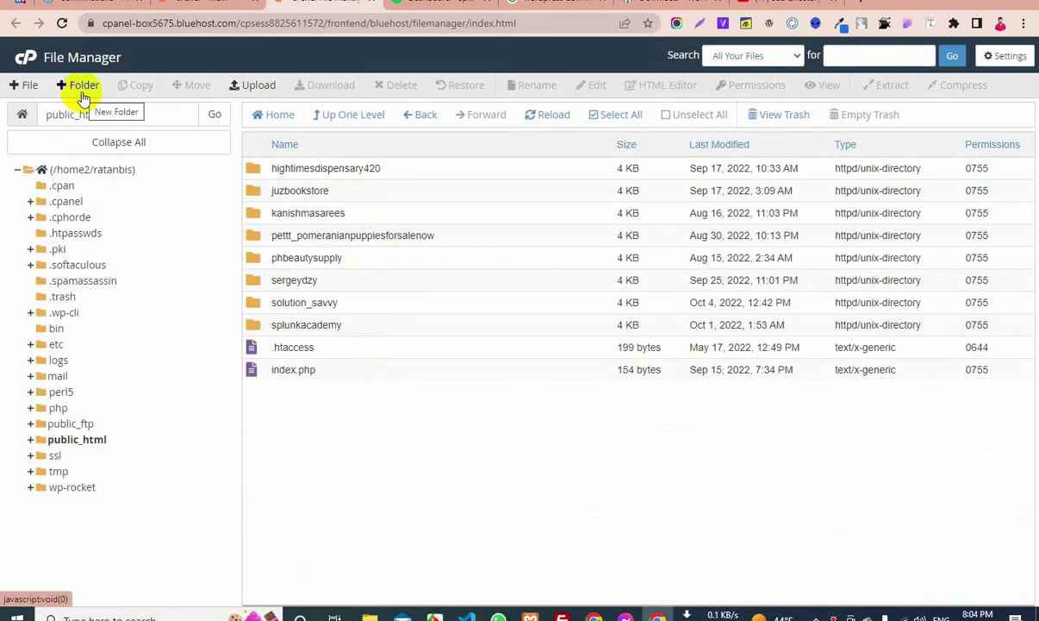
Create a new folder named china inside public_html/client
{"action": "left_click", "coordinate": [81, 88]}
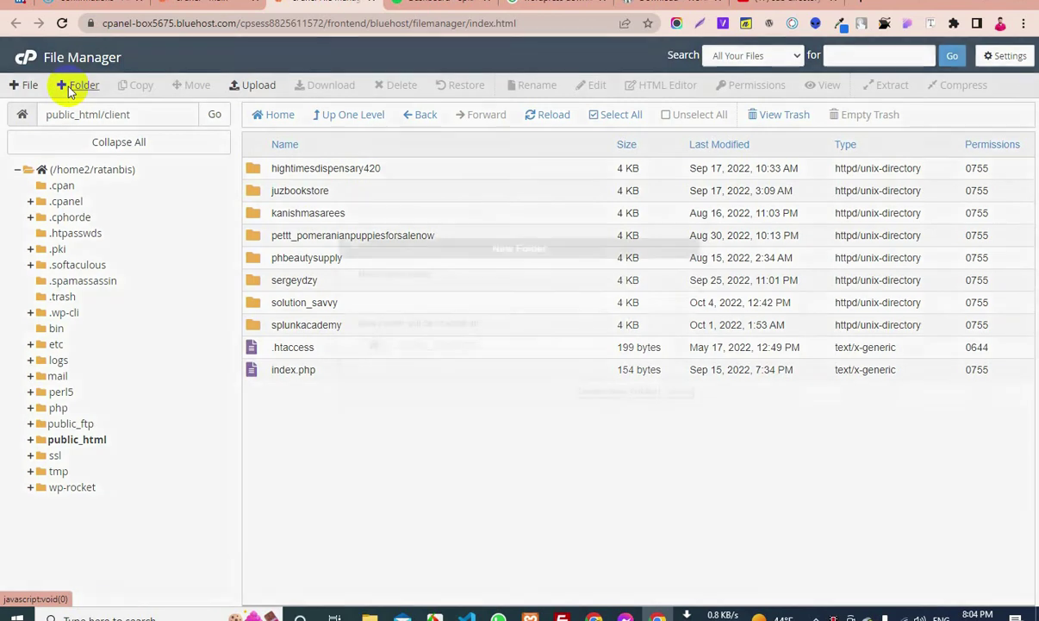
{"action": "left_click", "coordinate": [415, 298]}
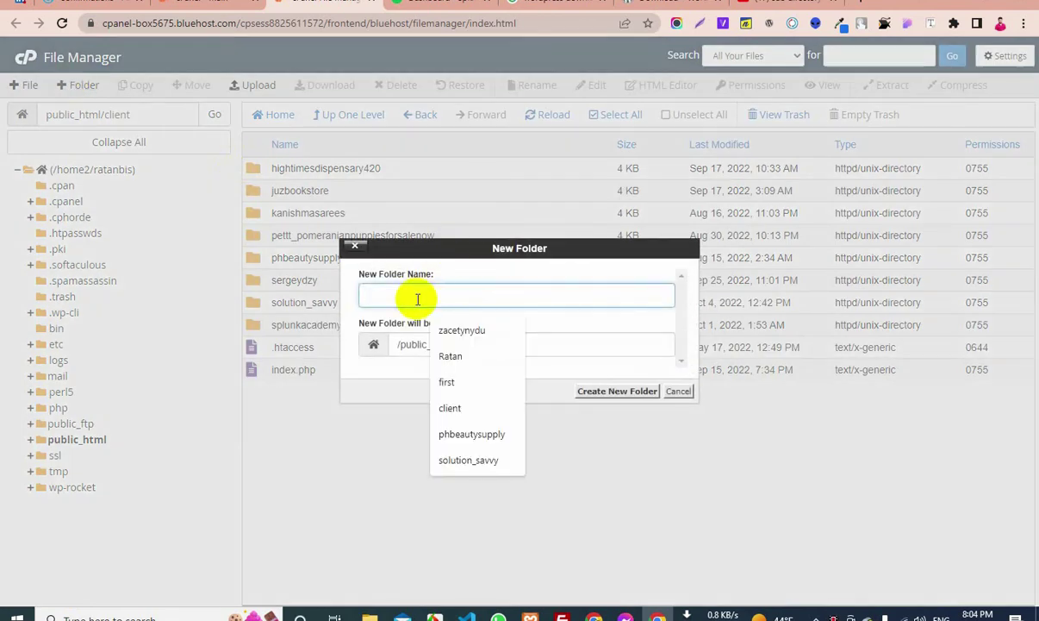
{"action": "type", "text": "chi"}
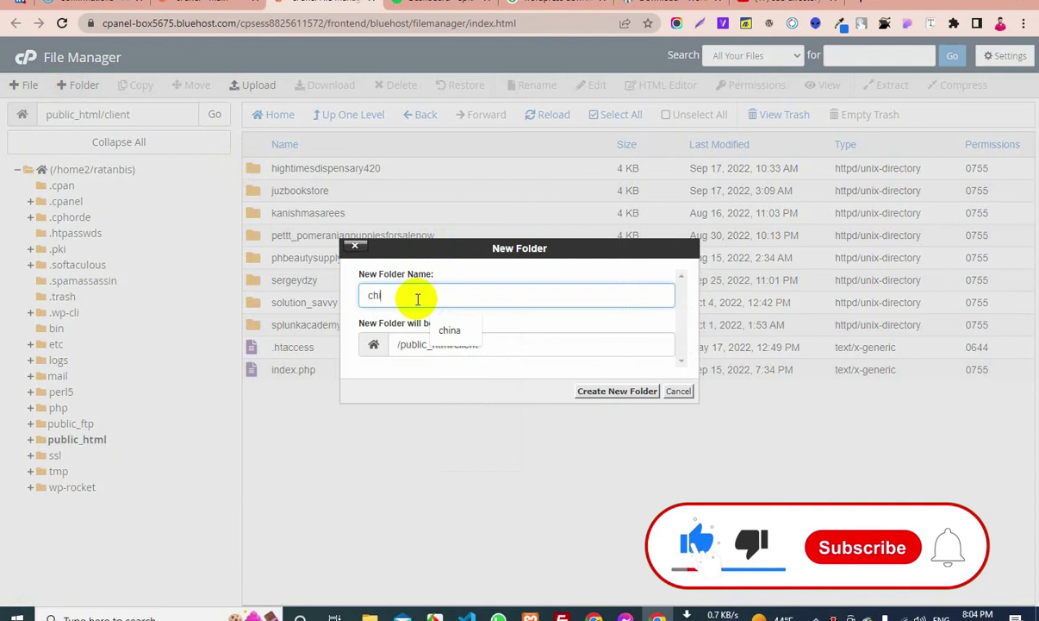
{"action": "type", "text": "na"}
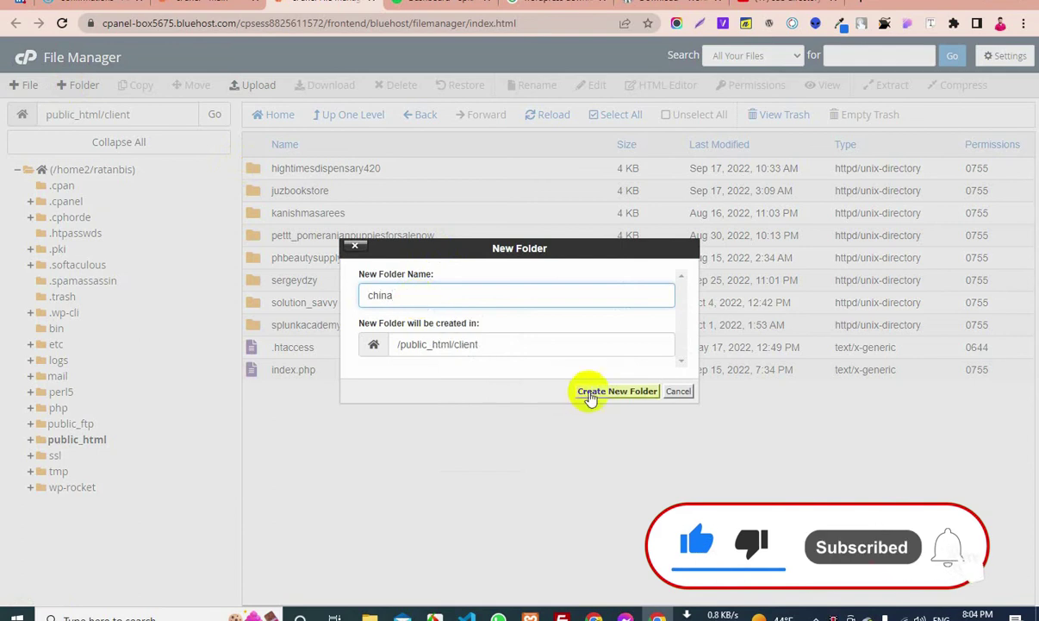
{"action": "left_click", "coordinate": [593, 392]}
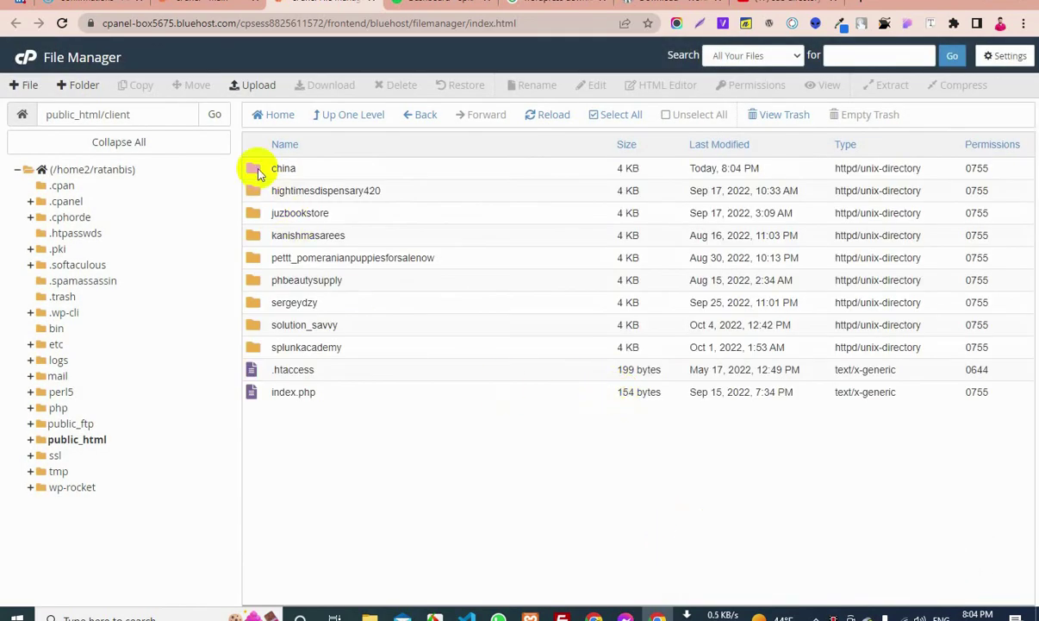
Upload wordpress-6.0.2.zip from Downloads into the china folder and return to its listing
{"action": "double_click", "coordinate": [259, 171]}
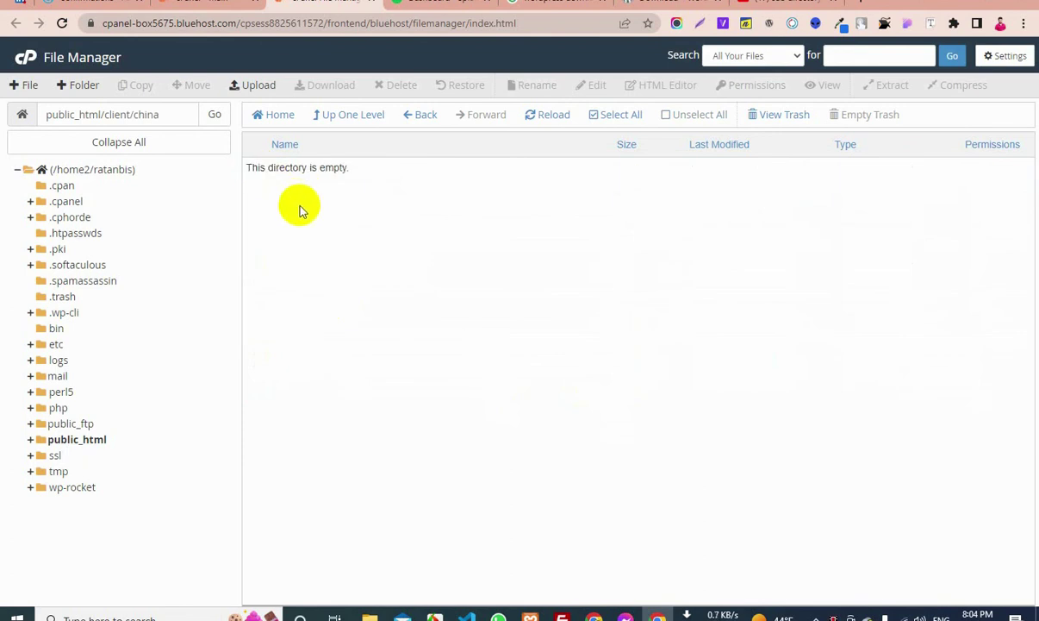
{"action": "left_click", "coordinate": [257, 86]}
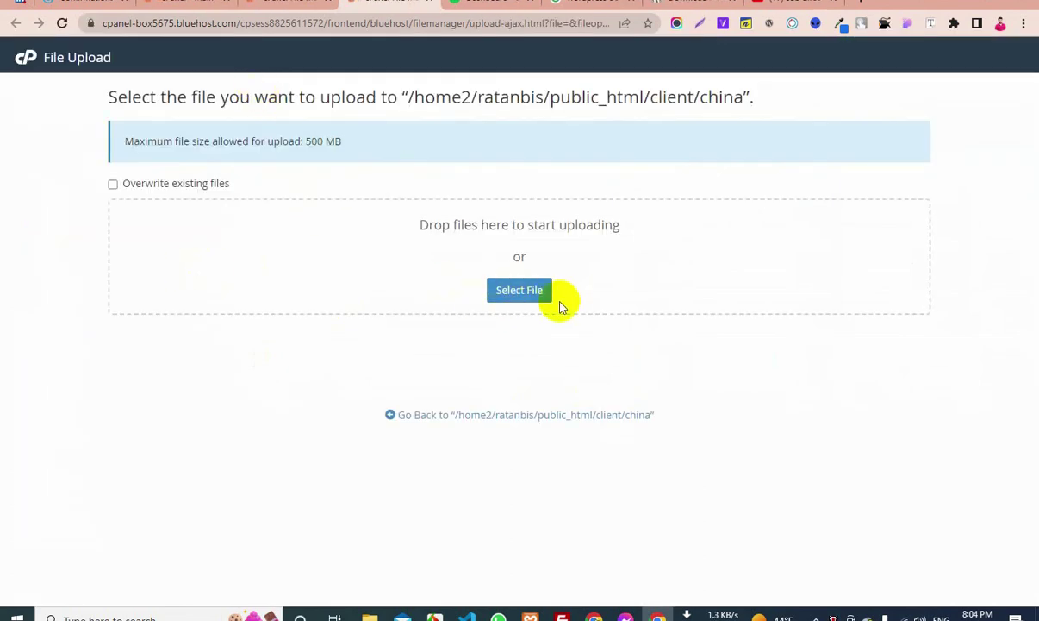
{"action": "left_click", "coordinate": [533, 295]}
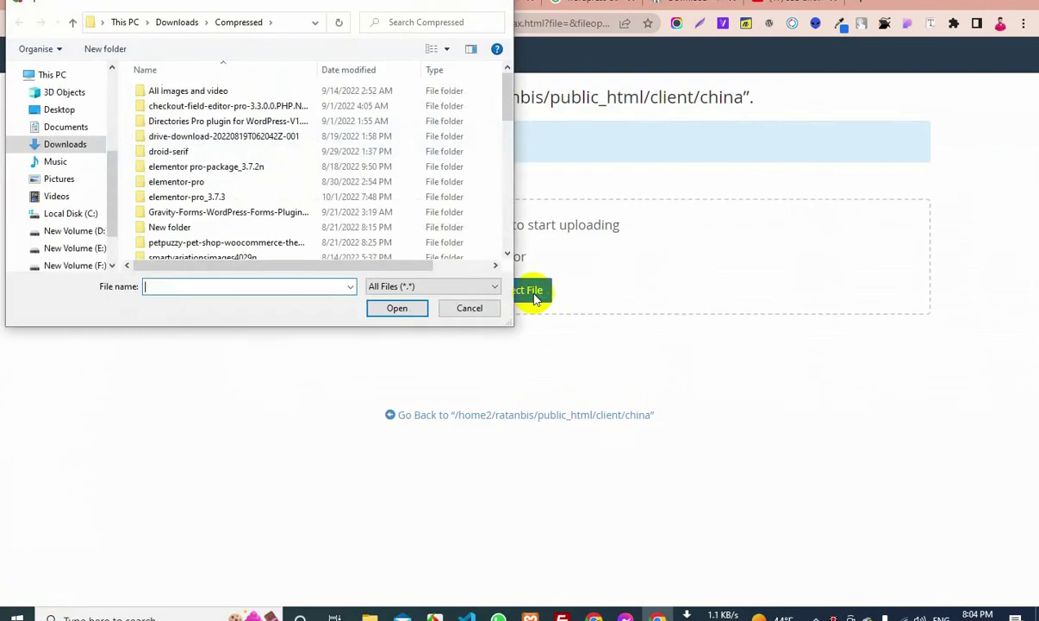
{"action": "scroll", "coordinate": [276, 212], "scroll_direction": "down", "scroll_amount": 10}
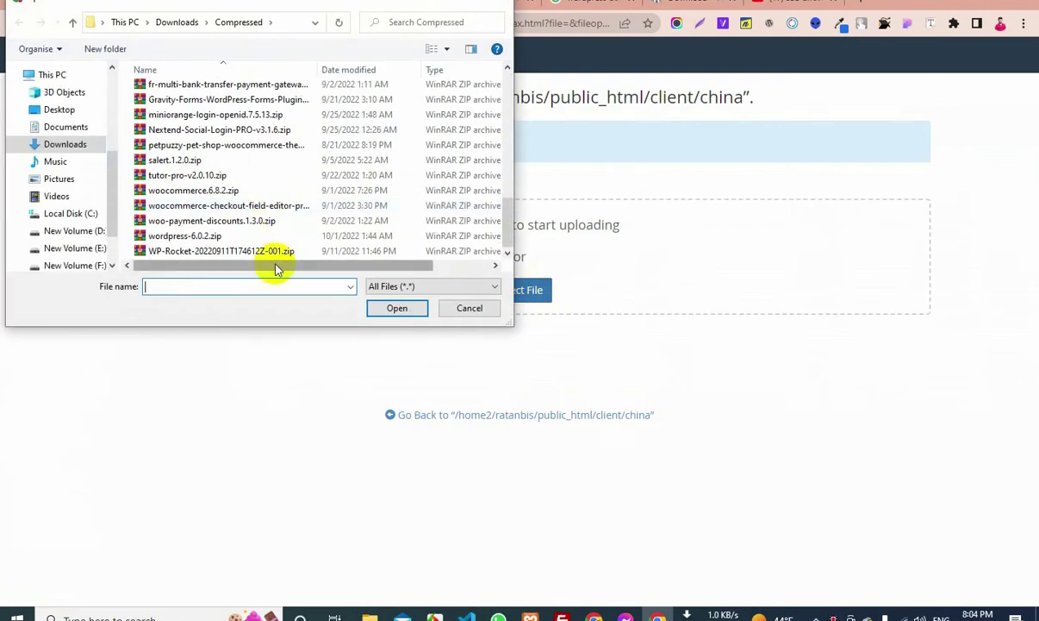
{"action": "left_click", "coordinate": [240, 235]}
{"action": "left_click", "coordinate": [395, 305]}
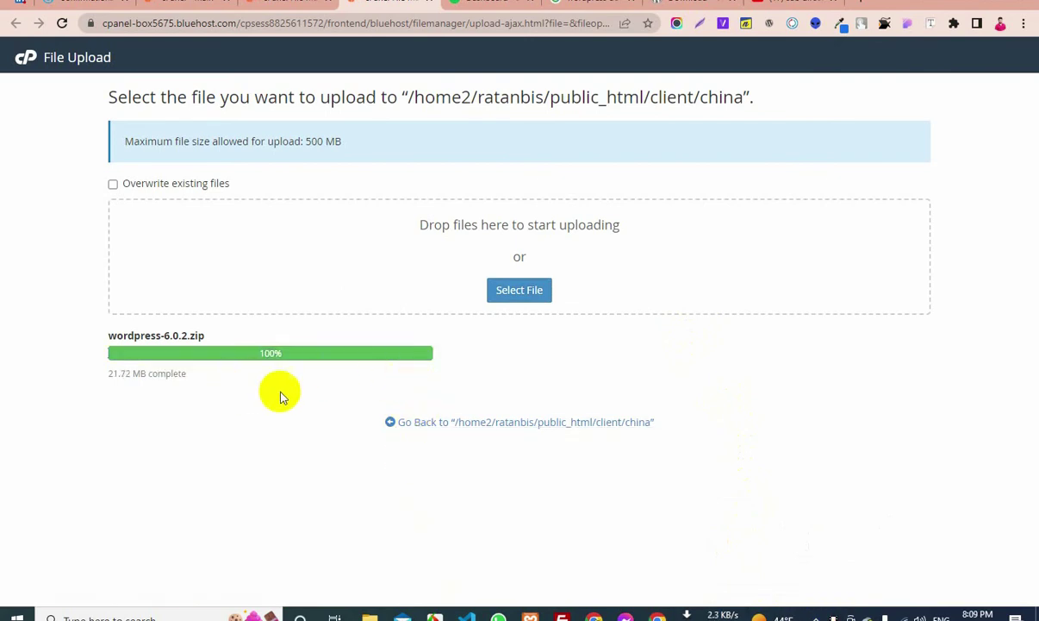
{"action": "left_click", "coordinate": [480, 424]}
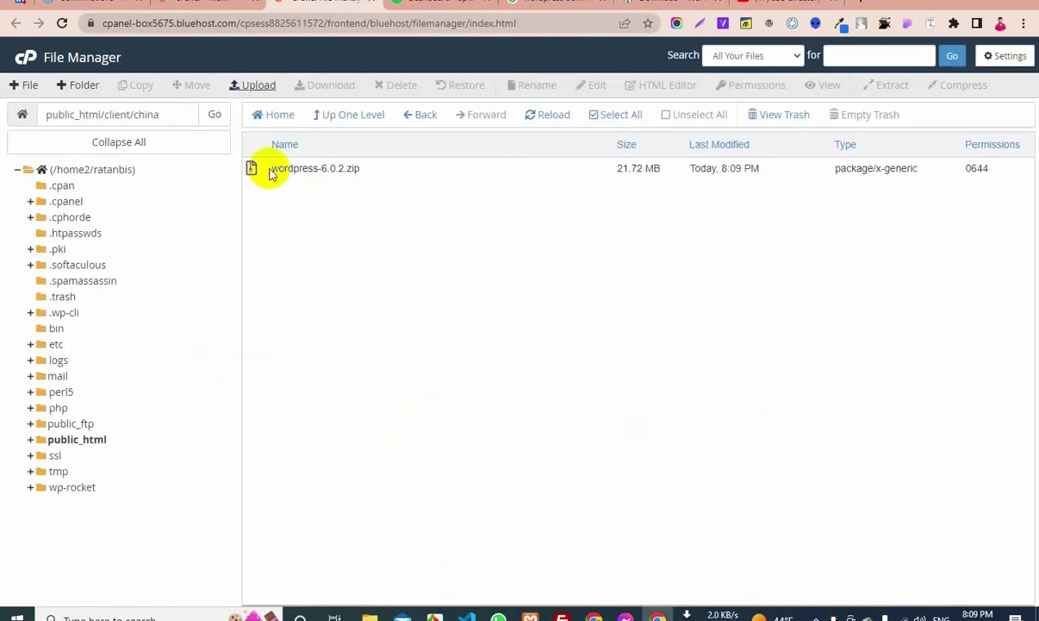
Extract wordpress-6.0.2.zip into the china folder and refresh the listing
{"action": "right_click", "coordinate": [272, 173]}
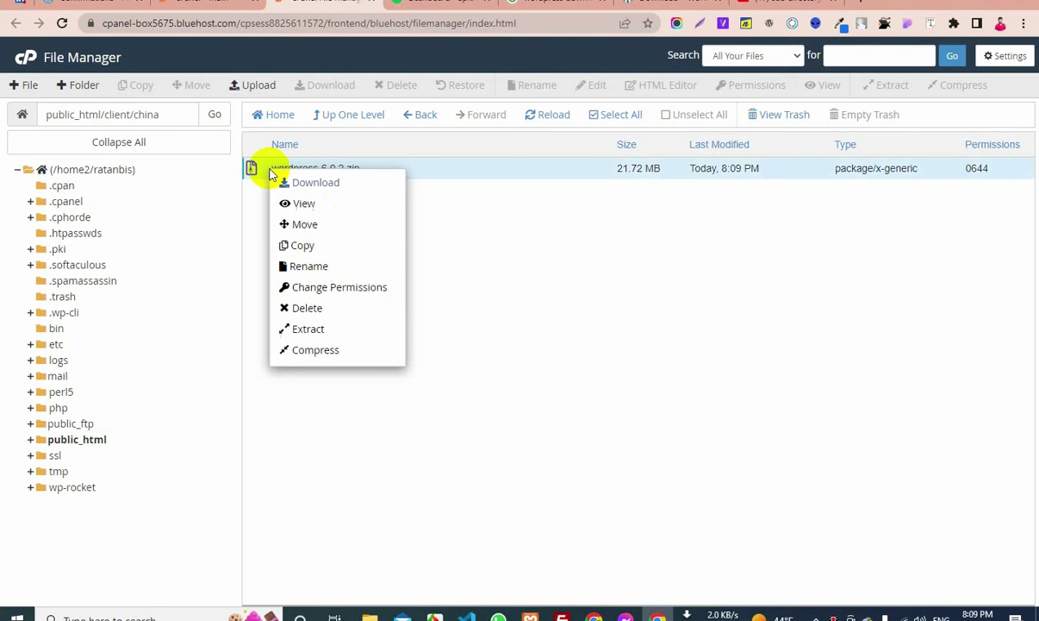
{"action": "left_click", "coordinate": [582, 272]}
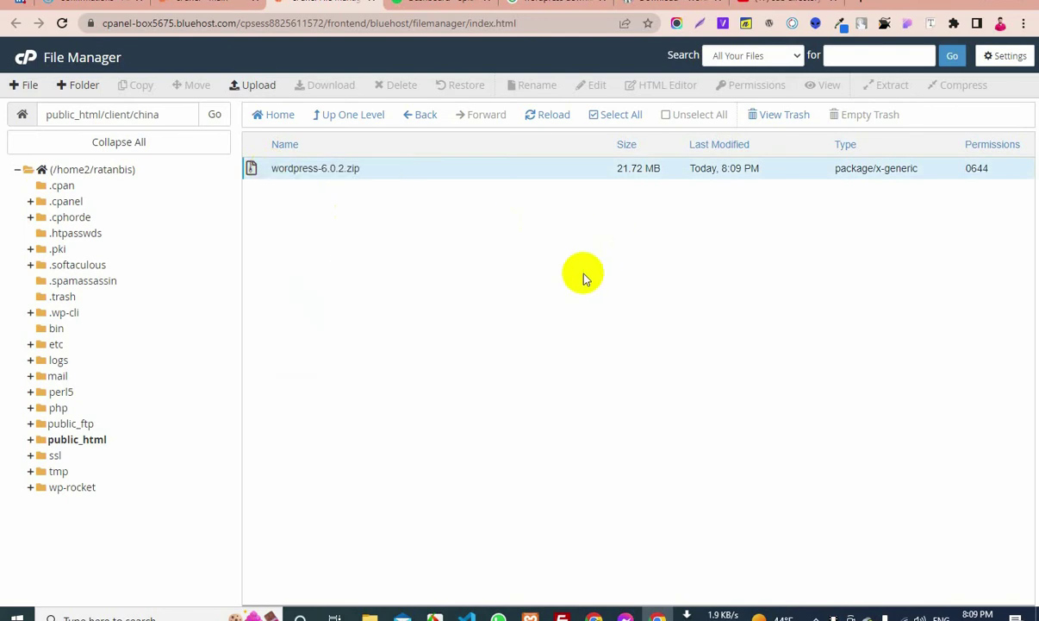
{"action": "right_click", "coordinate": [270, 173]}
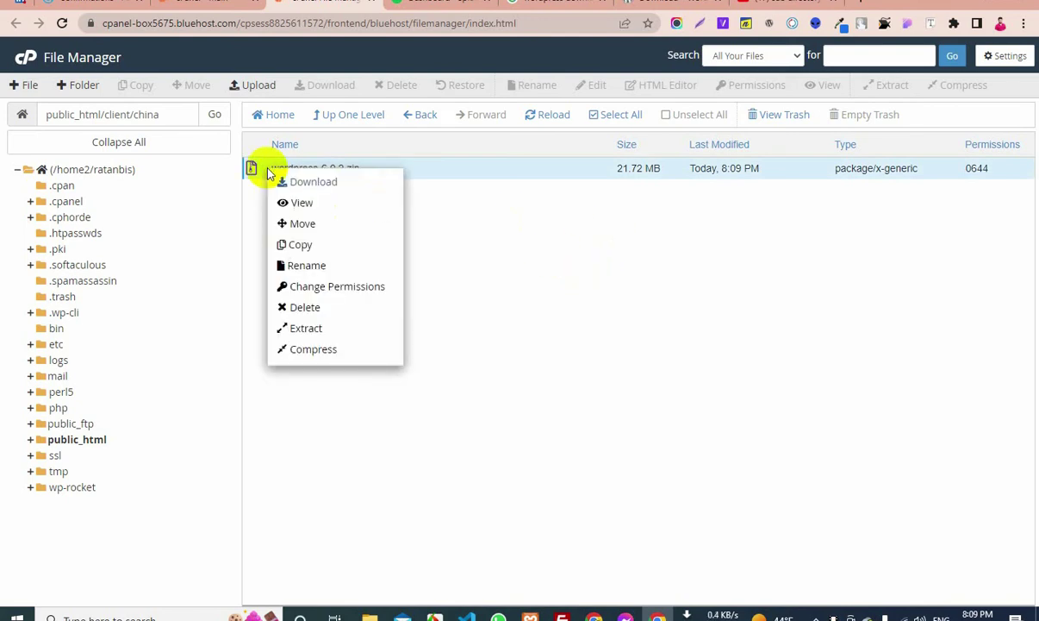
{"action": "left_click", "coordinate": [302, 329]}
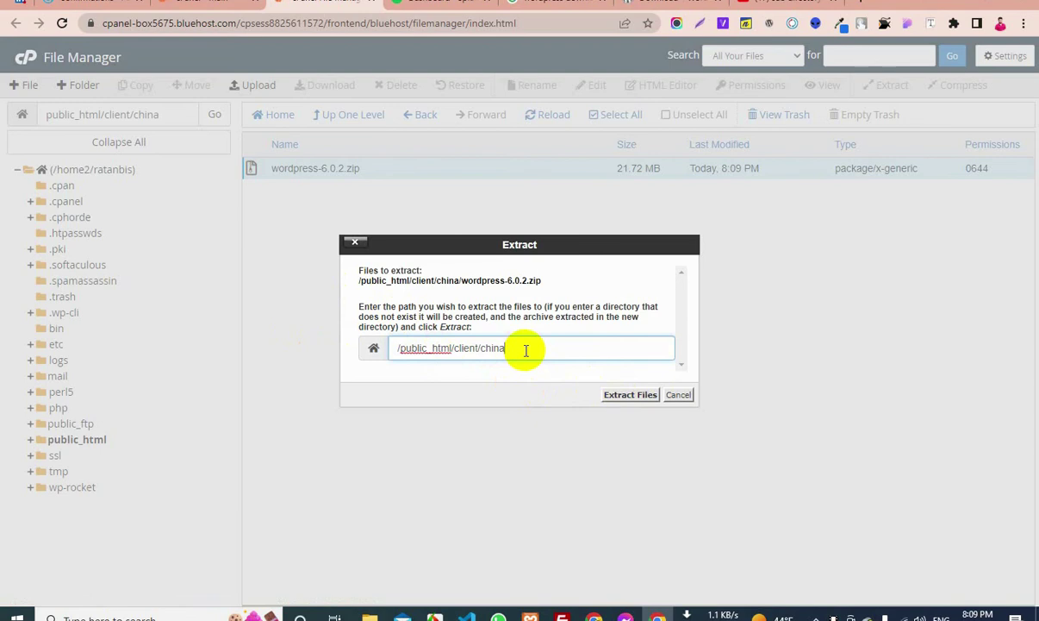
{"action": "left_click", "coordinate": [630, 394]}
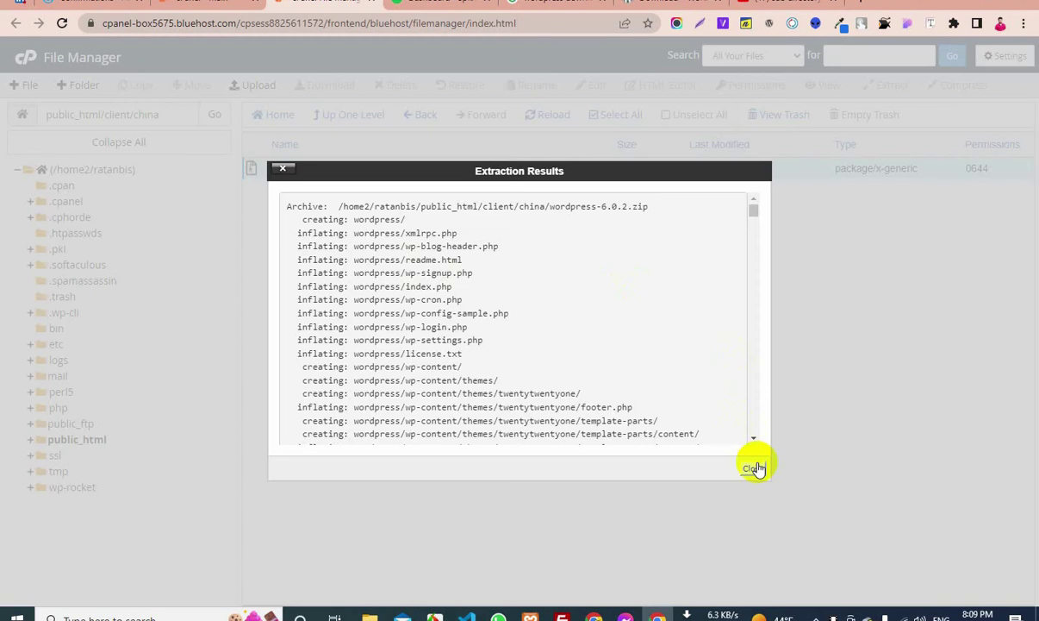
{"action": "left_click", "coordinate": [755, 468]}
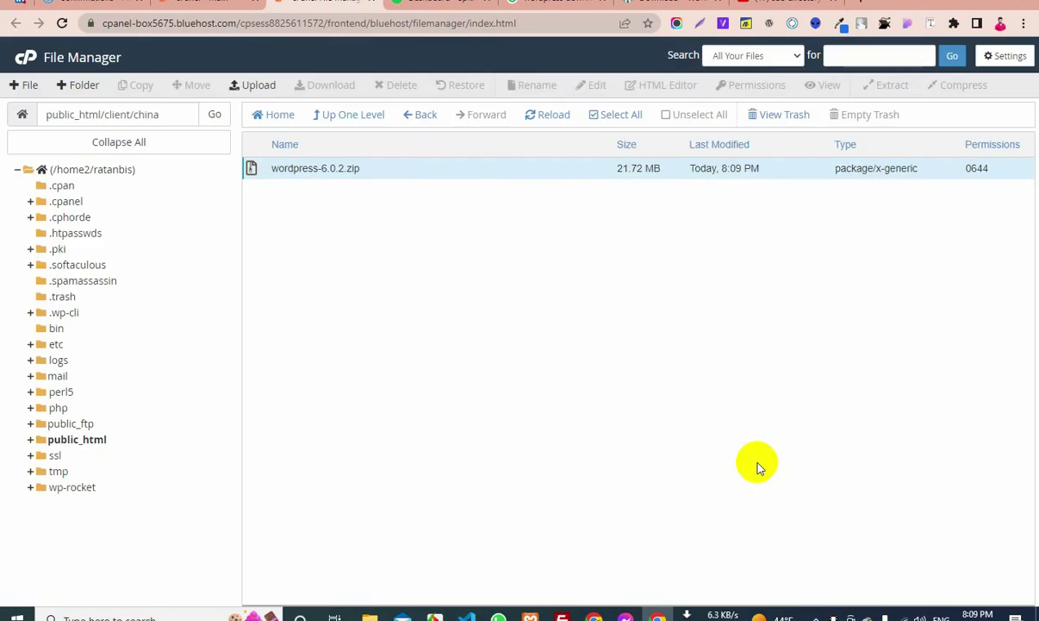
{"action": "left_click", "coordinate": [538, 121]}
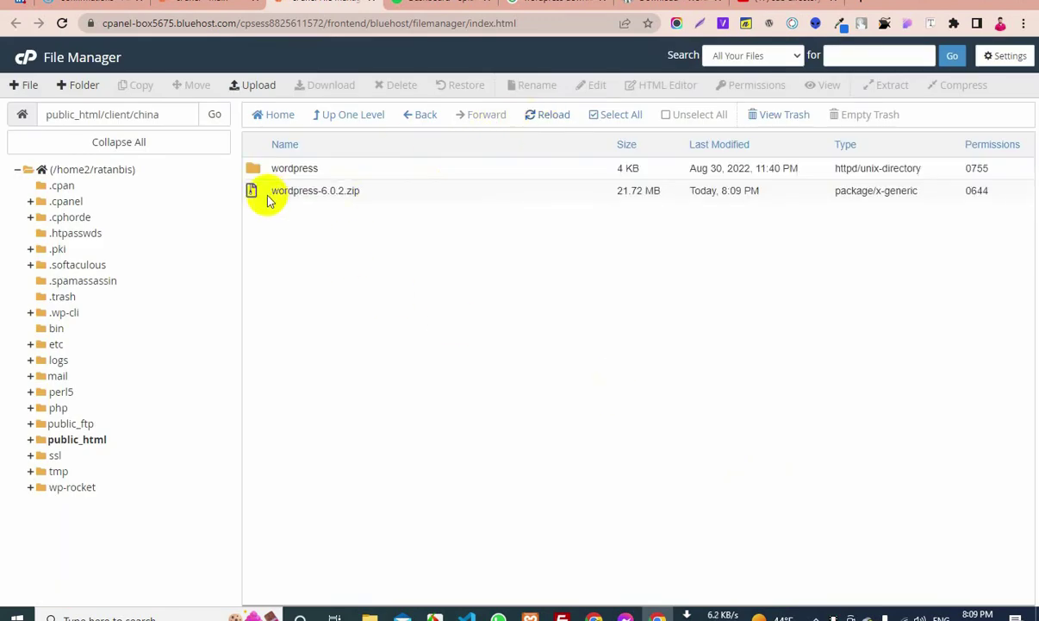
Permanently delete wordpress-6.0.2.zip, skipping the trash
{"action": "right_click", "coordinate": [268, 194]}
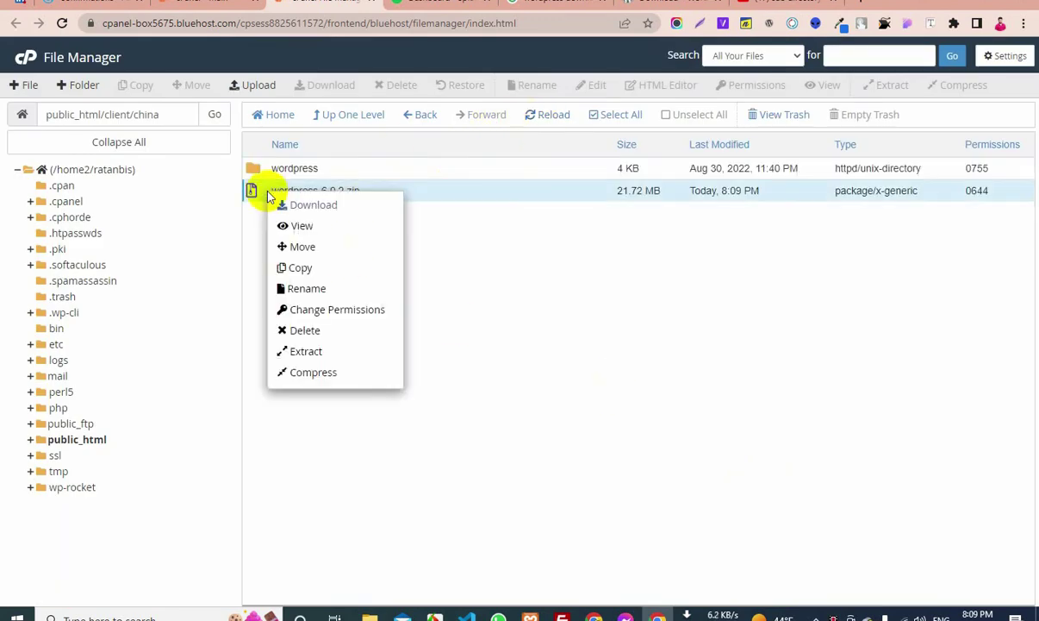
{"action": "left_click", "coordinate": [324, 339]}
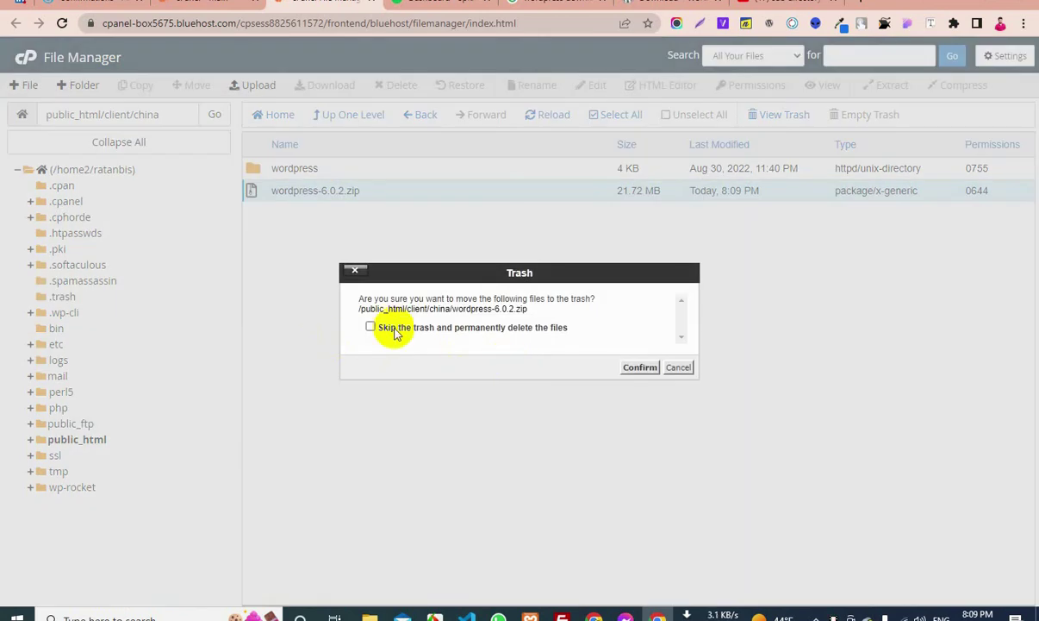
{"action": "left_click", "coordinate": [379, 328]}
{"action": "left_click", "coordinate": [643, 372]}
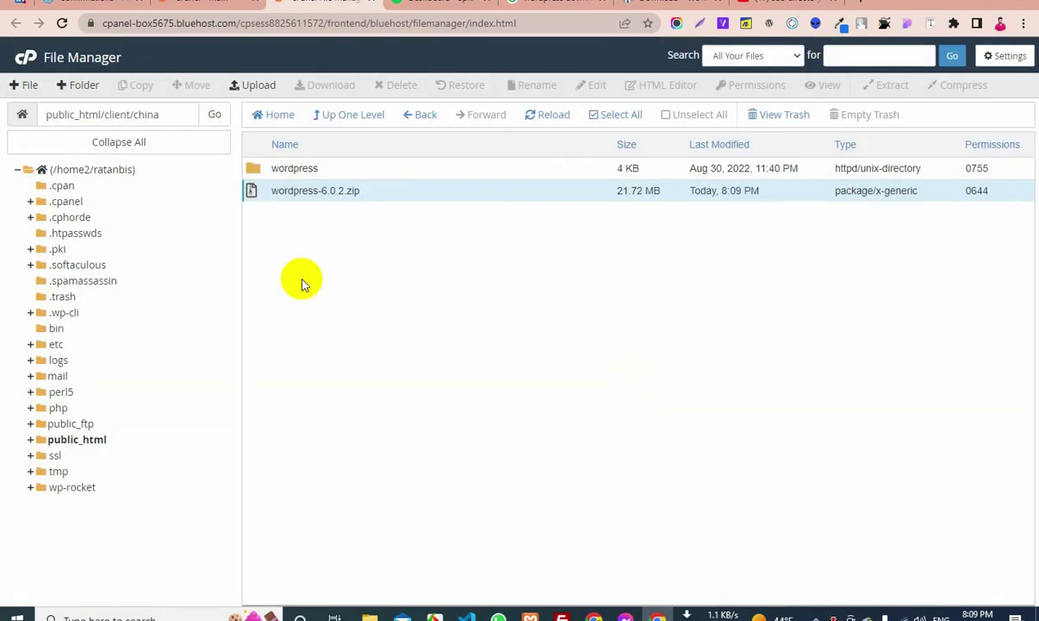
Move every file from the wordpress subfolder up into /public_html/client/china
{"action": "double_click", "coordinate": [284, 169]}
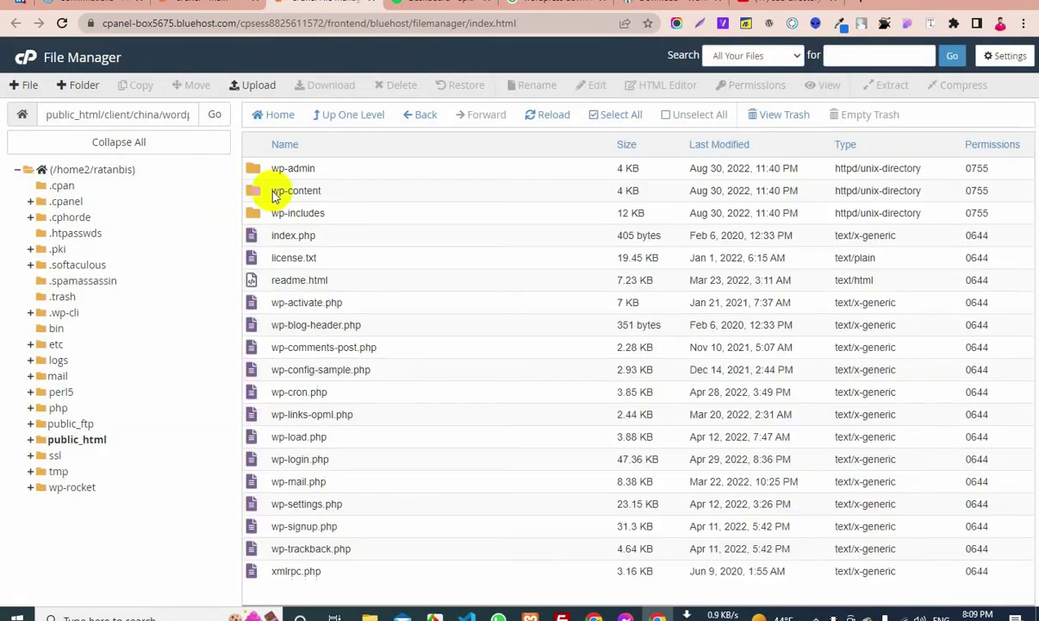
{"action": "left_click_drag", "start_coordinate": [253, 164], "coordinate": [627, 591]}
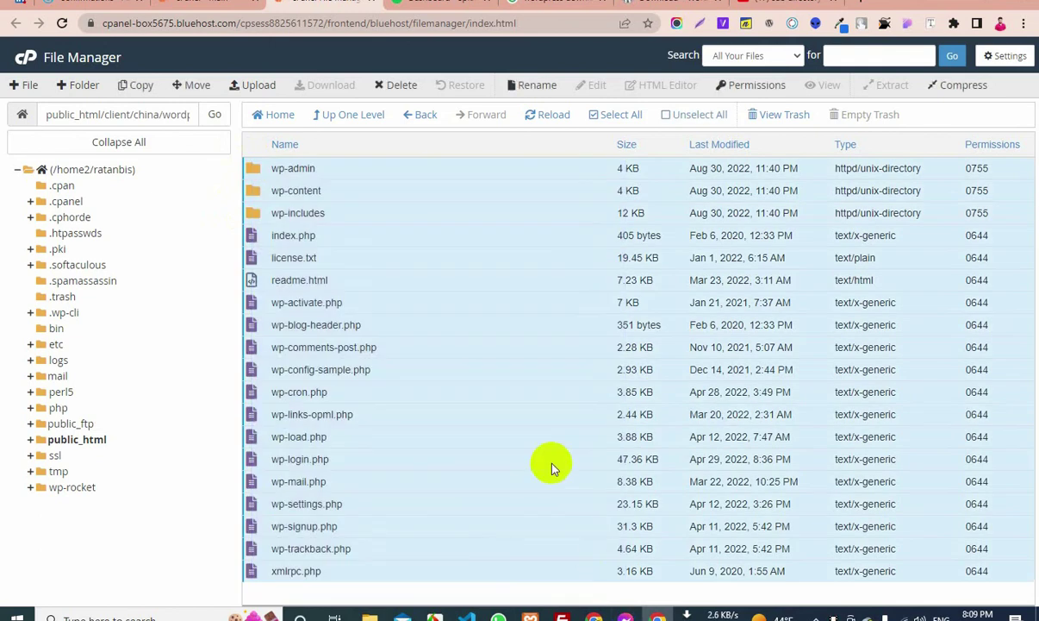
{"action": "left_click", "coordinate": [189, 84]}
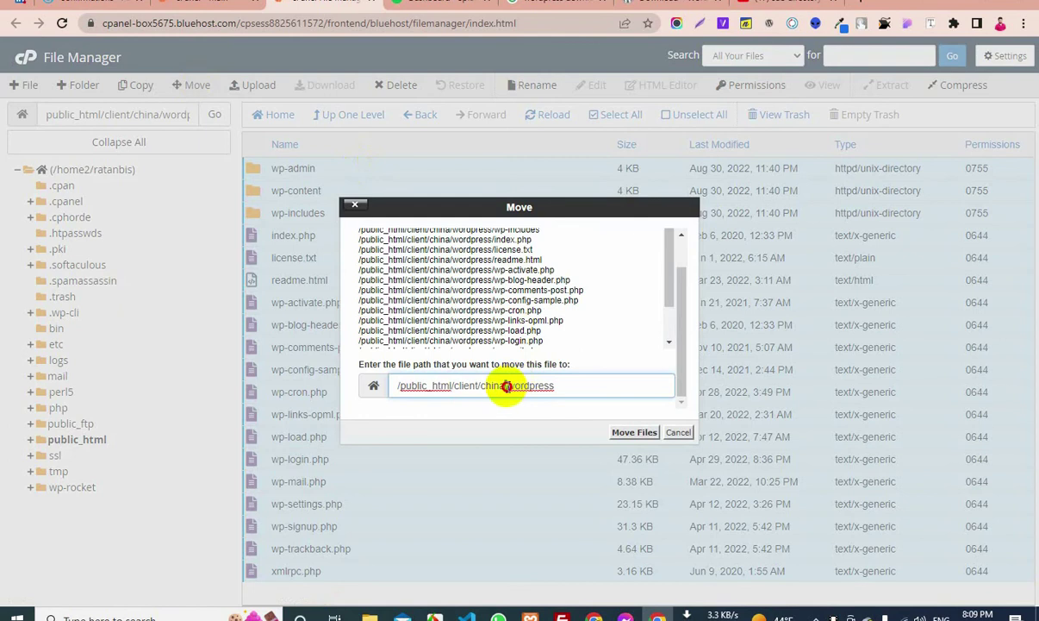
{"action": "double_click", "coordinate": [512, 385]}
{"action": "key", "text": "BackSpace"}
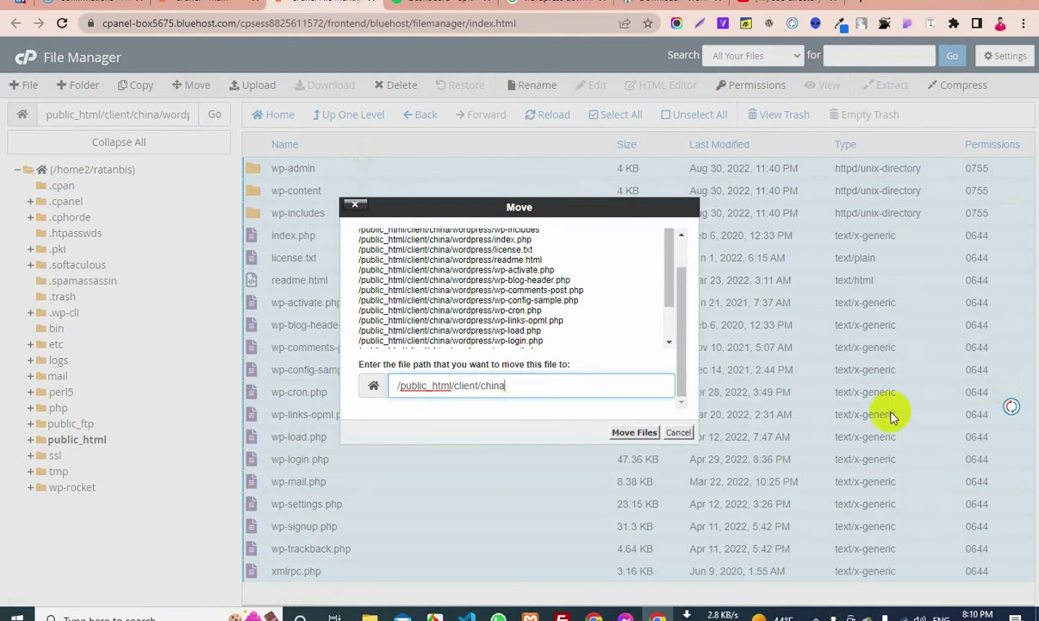
{"action": "left_click", "coordinate": [629, 431]}
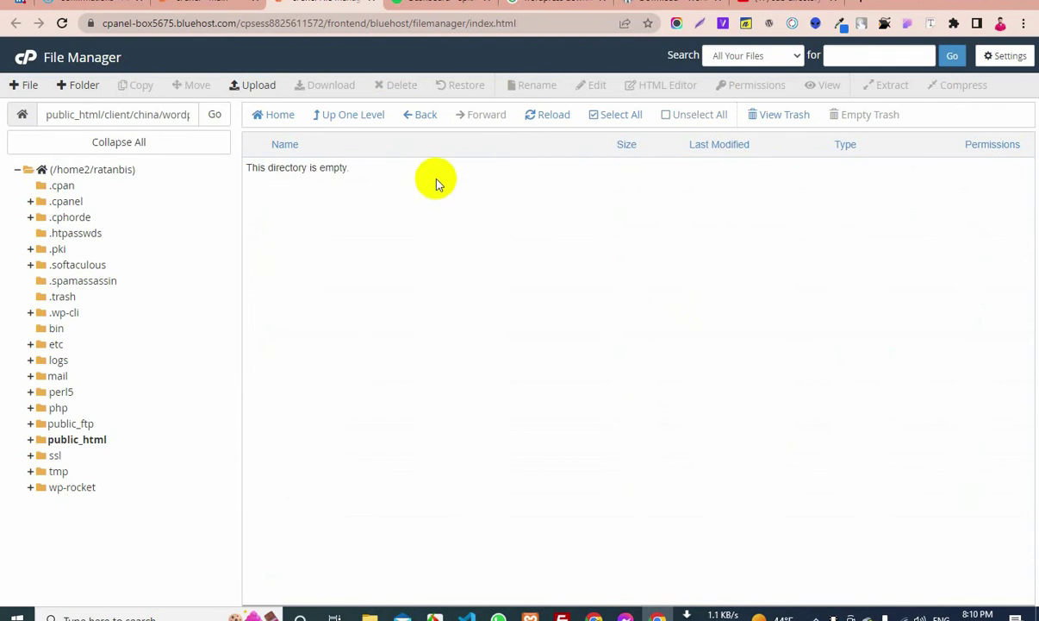
{"action": "left_click", "coordinate": [366, 121]}
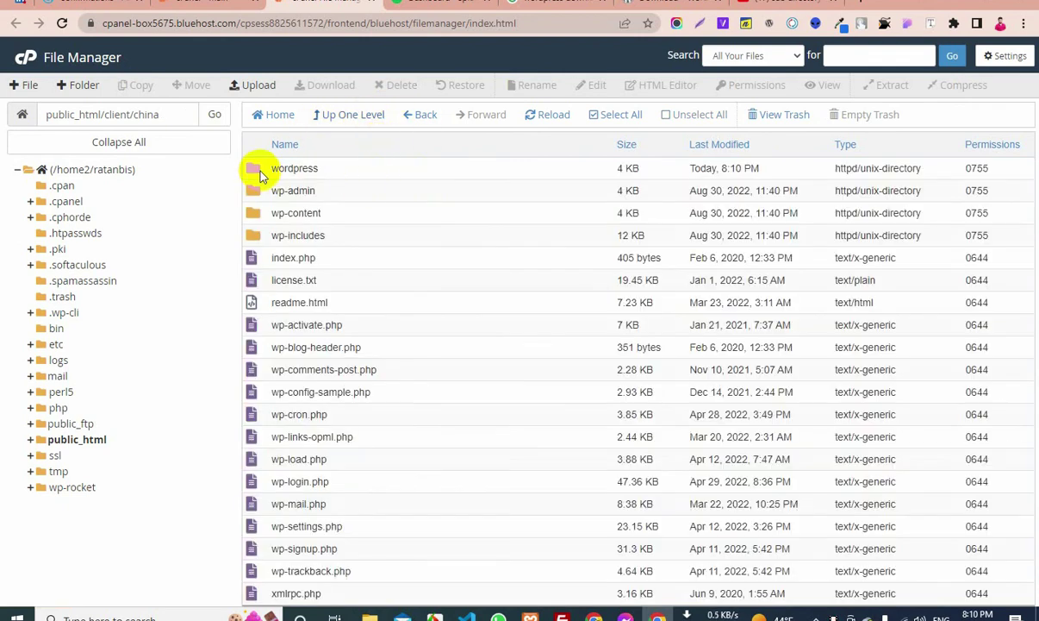
Permanently delete the empty wordpress folder from china, skipping the trash
{"action": "double_click", "coordinate": [258, 170]}
{"action": "left_click", "coordinate": [362, 116]}
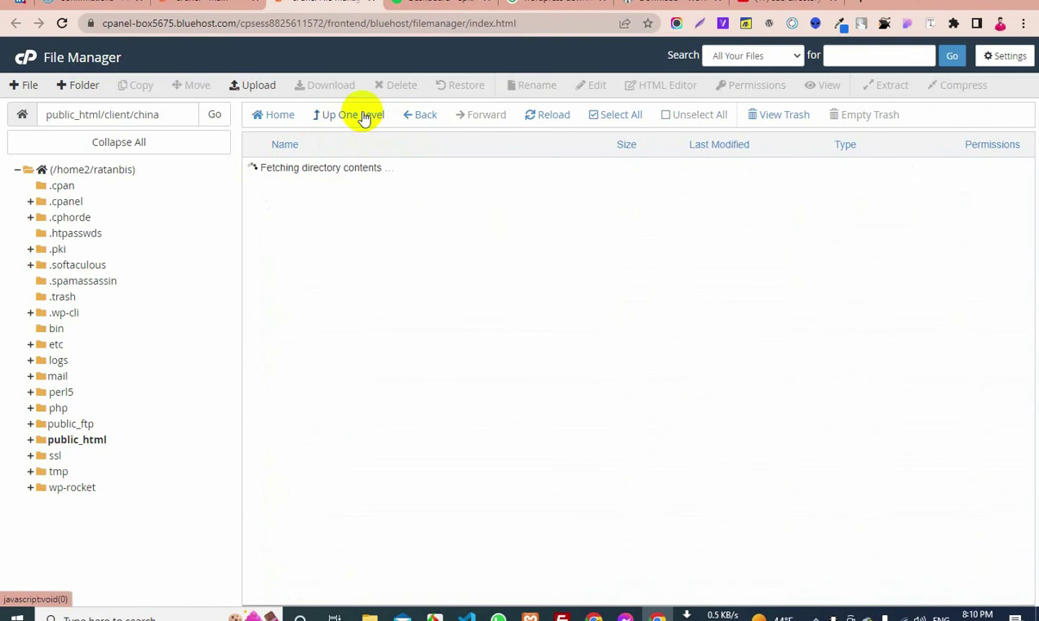
{"action": "right_click", "coordinate": [265, 168]}
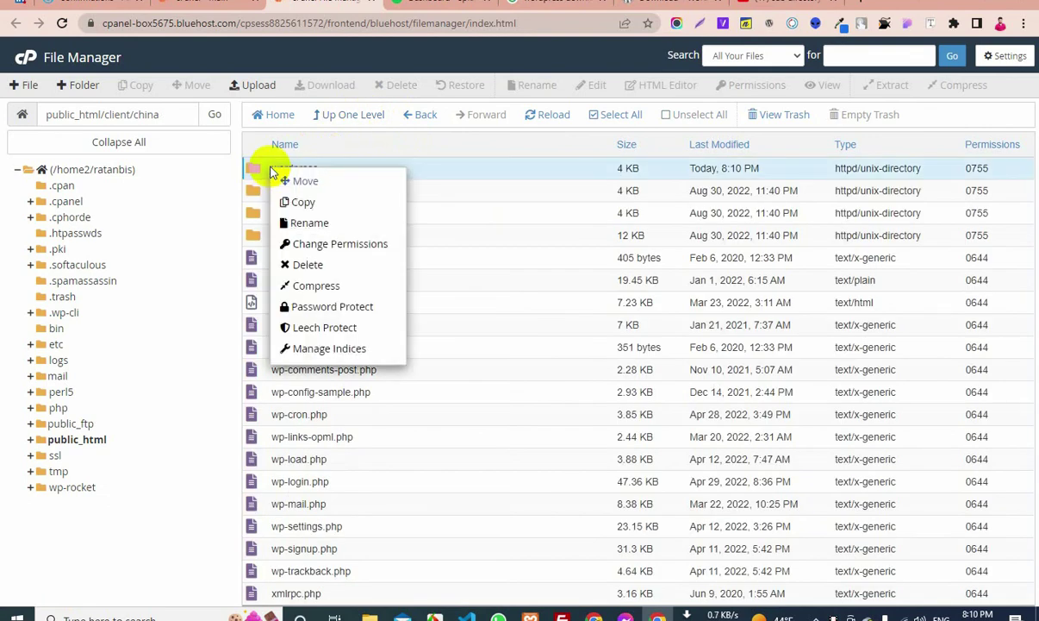
{"action": "left_click", "coordinate": [336, 264]}
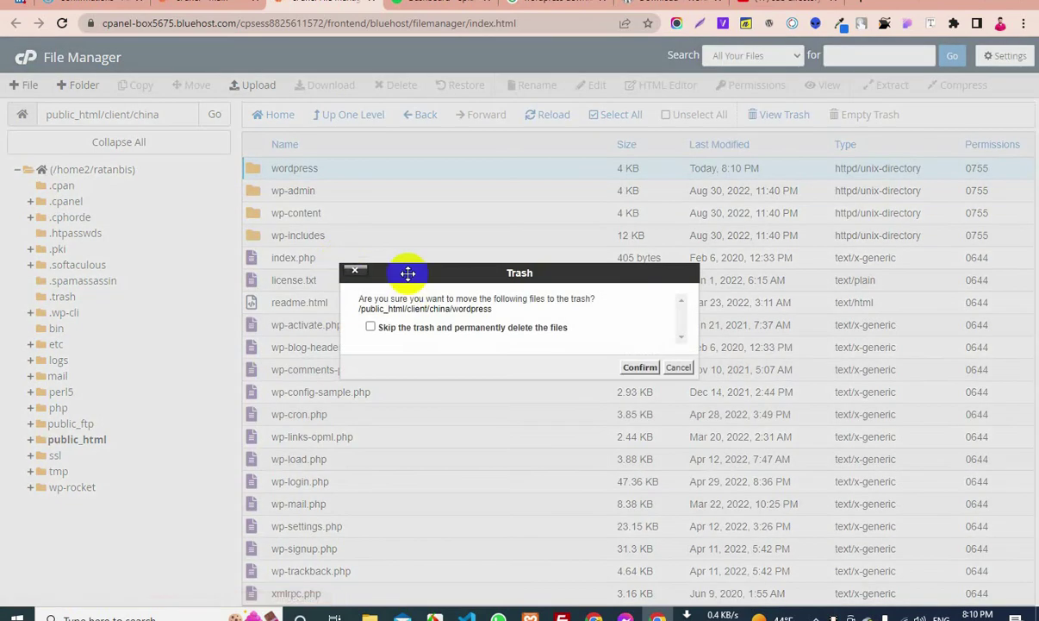
{"action": "left_click", "coordinate": [411, 329]}
{"action": "left_click", "coordinate": [640, 367]}
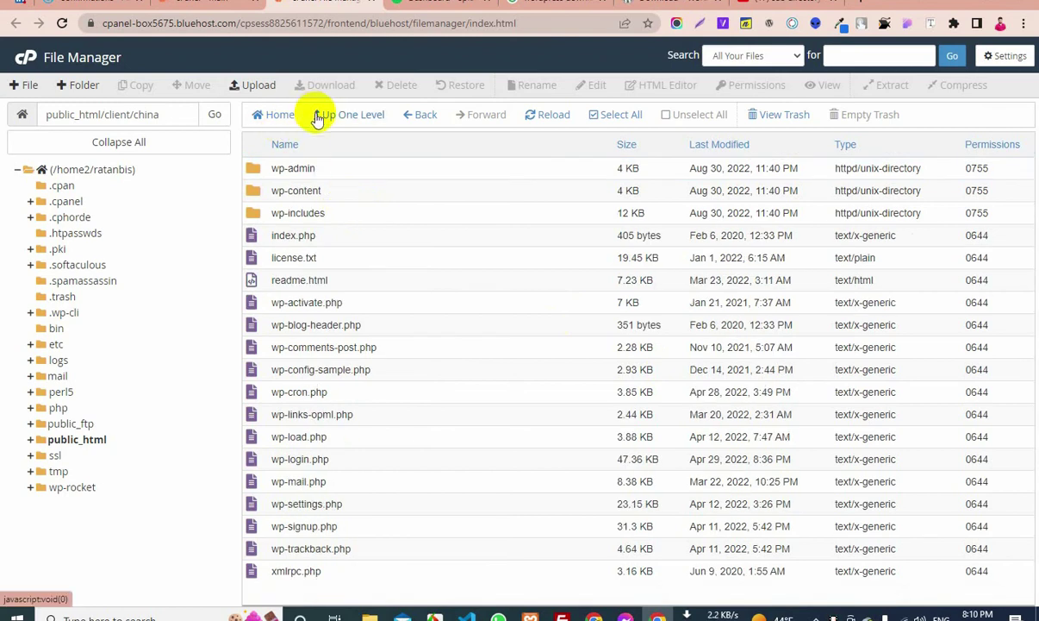
Navigate back to public_html/client and open a new blank browser tab
{"action": "left_click", "coordinate": [425, 121]}
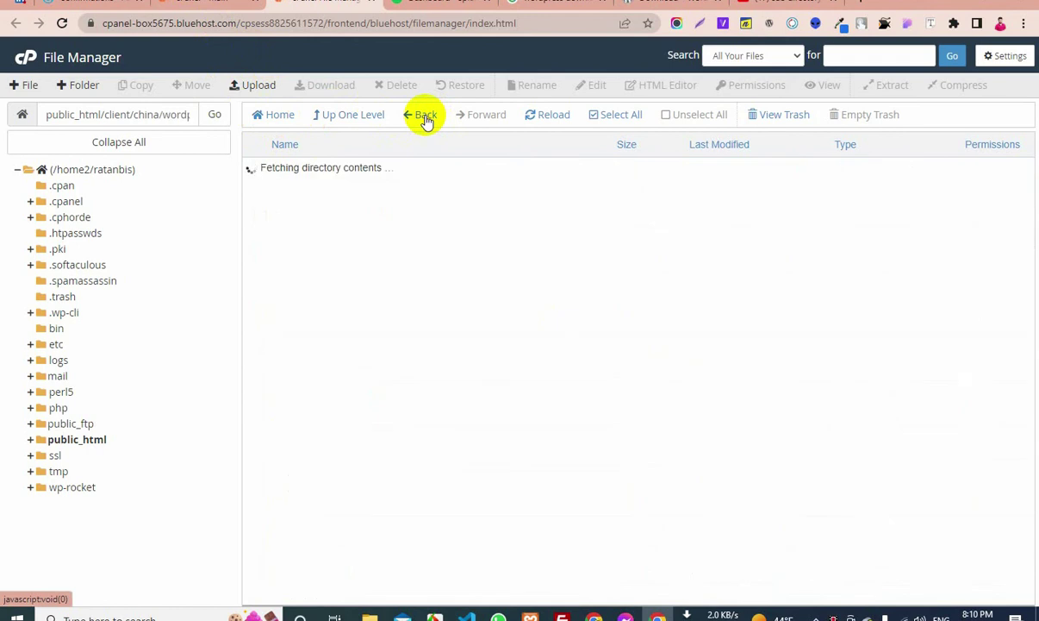
{"action": "left_click", "coordinate": [345, 117]}
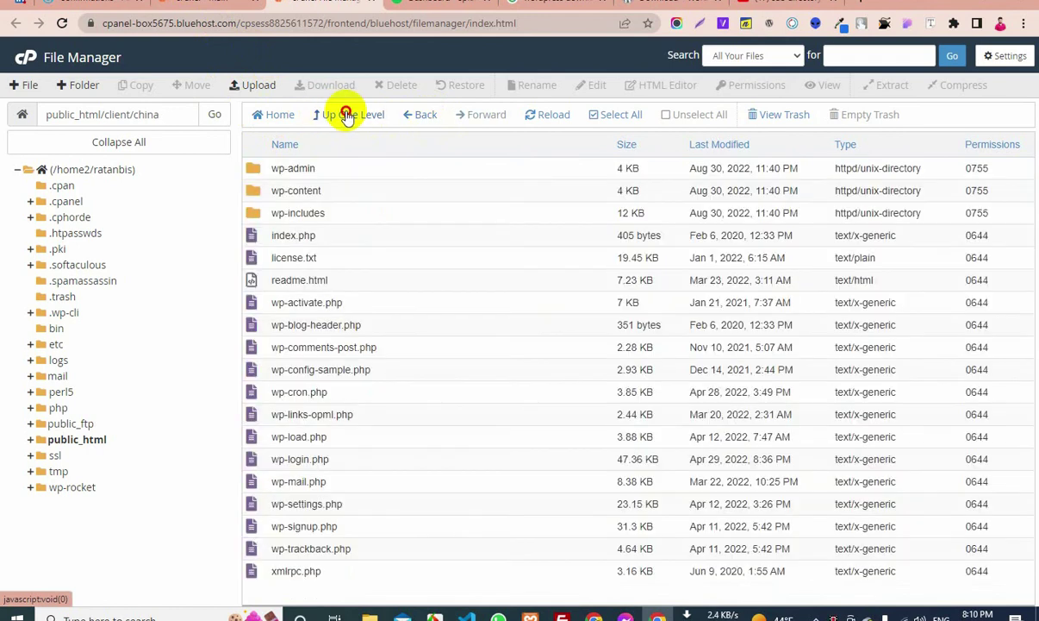
{"action": "left_click", "coordinate": [345, 117]}
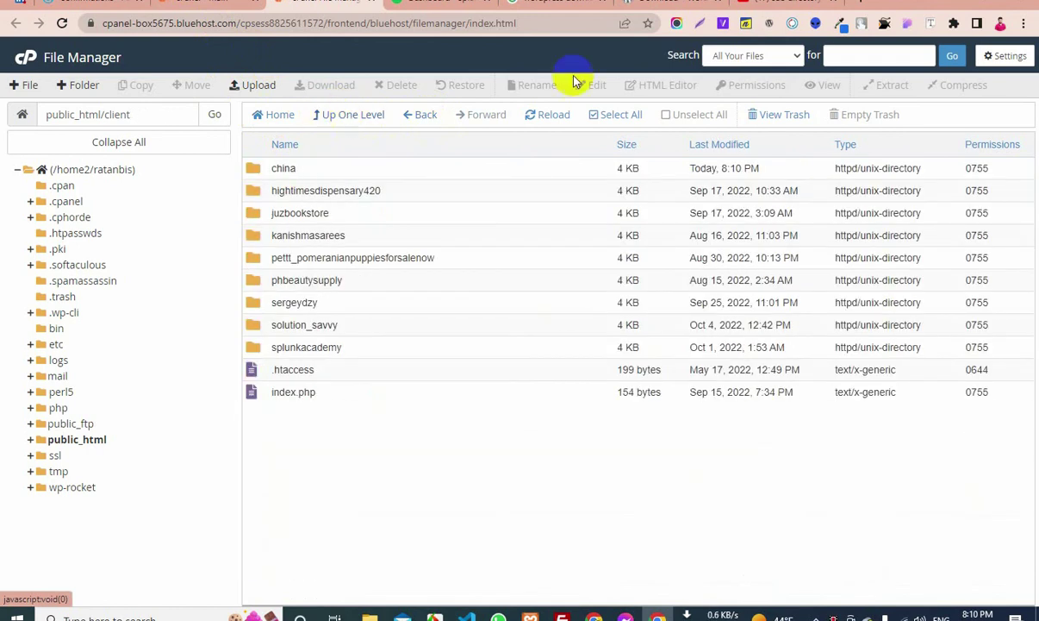
{"action": "left_click", "coordinate": [345, 117]}
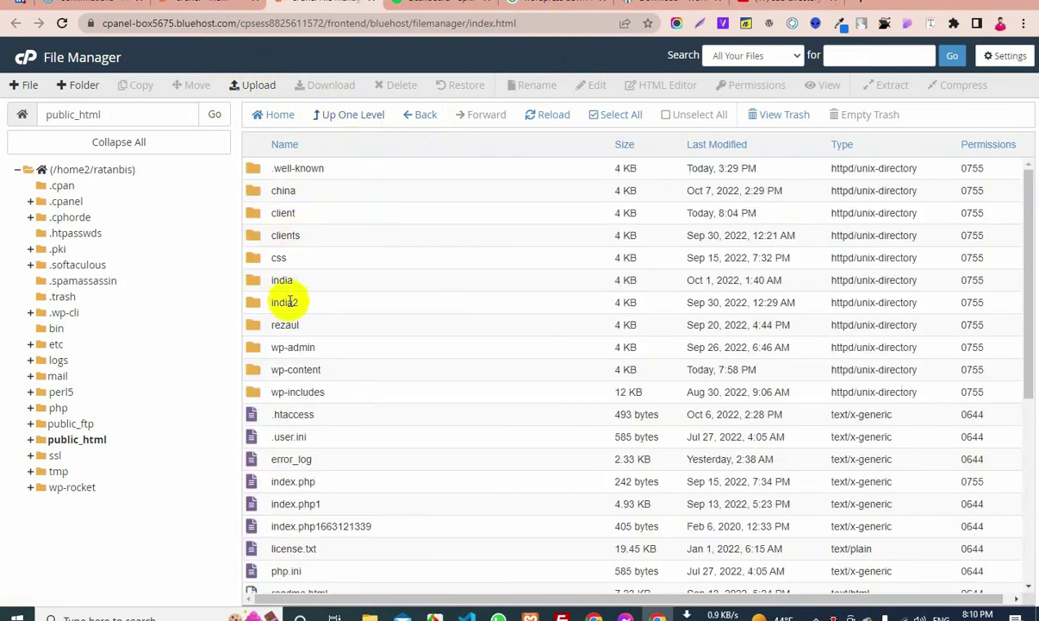
{"action": "double_click", "coordinate": [256, 214]}
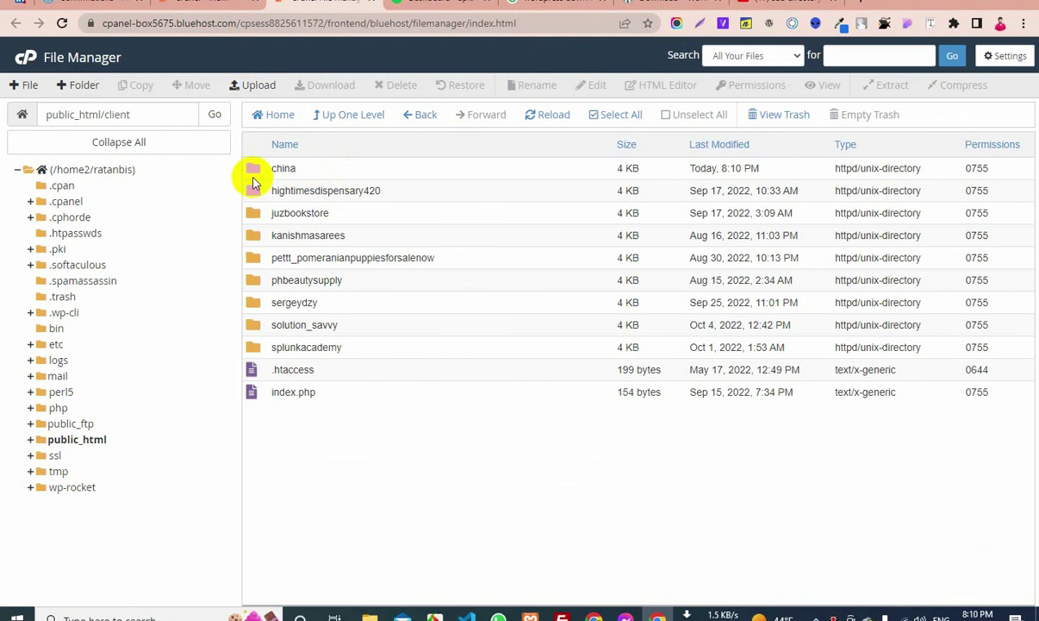
{"action": "left_click", "coordinate": [854, 7]}
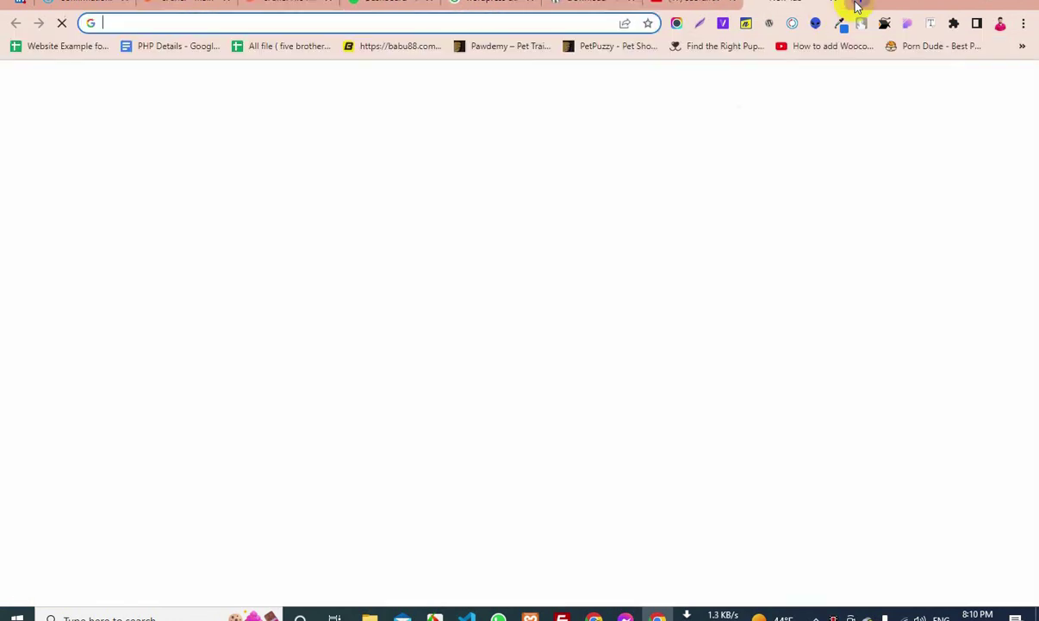
Load the client site's address with china/wp-admin to reach the WordPress setup page
{"action": "left_click", "coordinate": [355, 28]}
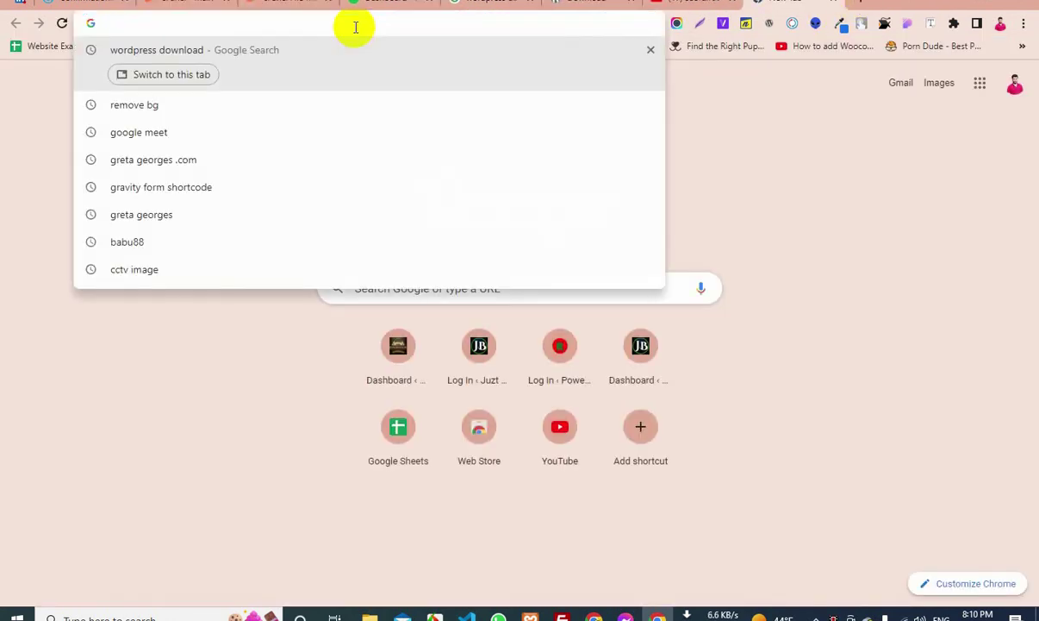
{"action": "type", "text": "ra"}
{"action": "left_click", "coordinate": [357, 26]}
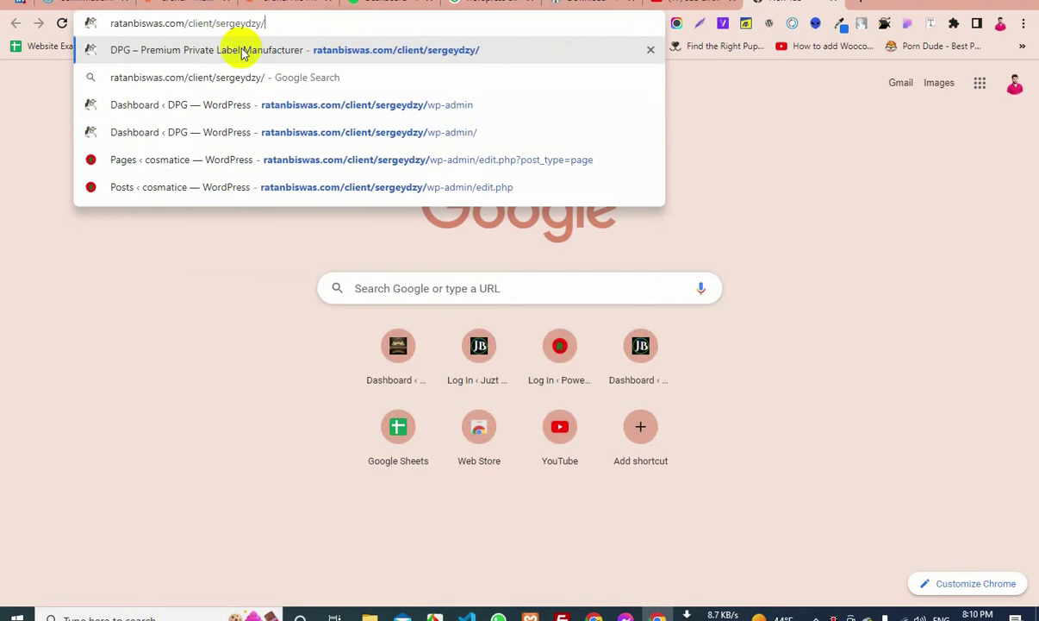
{"action": "left_click_drag", "start_coordinate": [215, 23], "coordinate": [820, 23]}
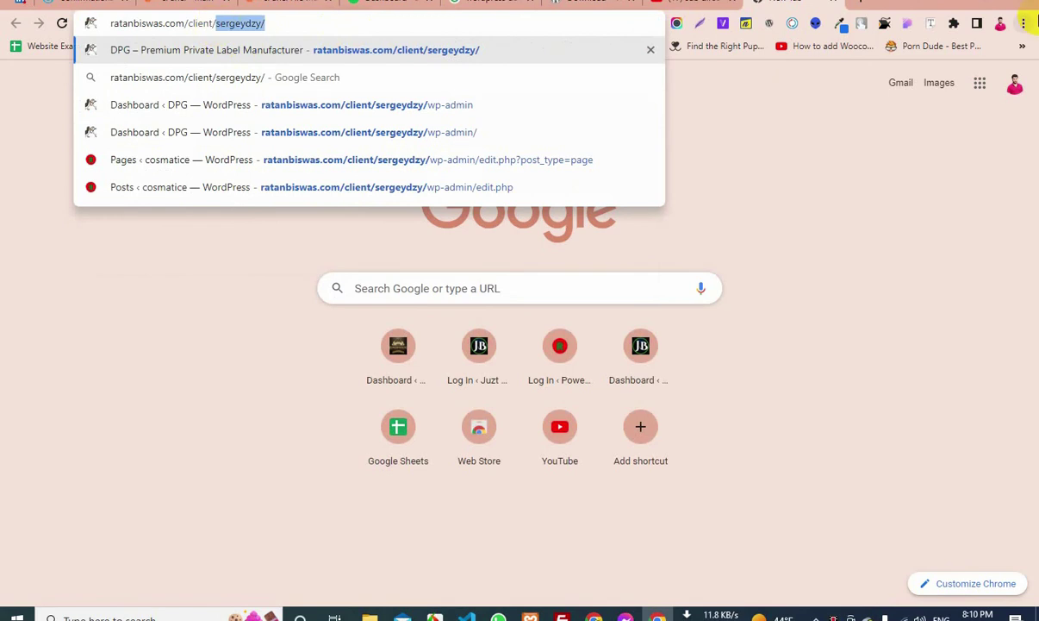
{"action": "type", "text": "china"}
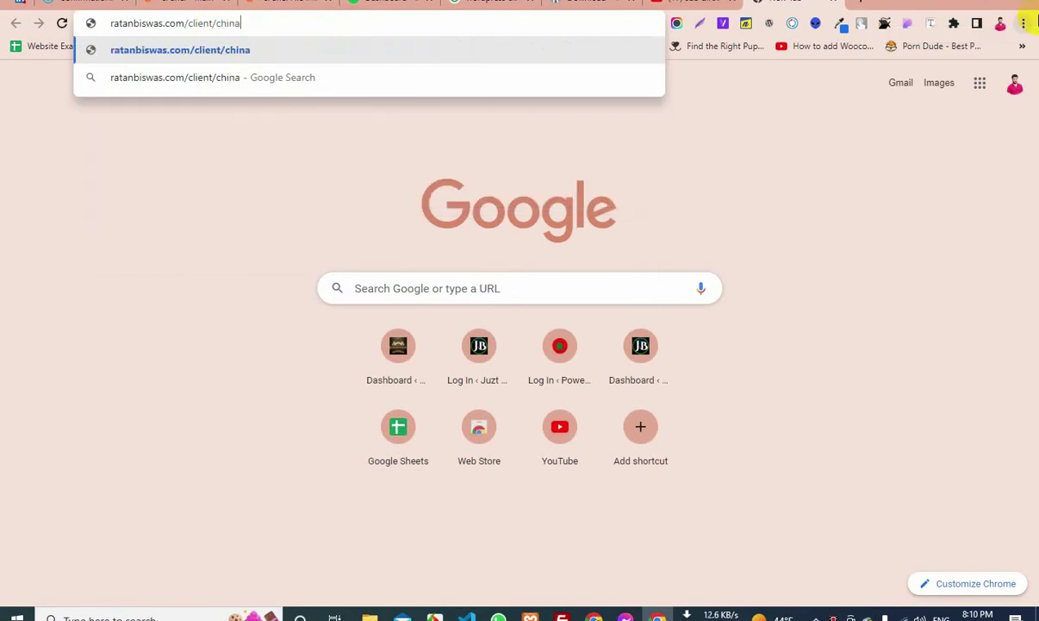
{"action": "type", "text": "/"}
{"action": "type", "text": "w"}
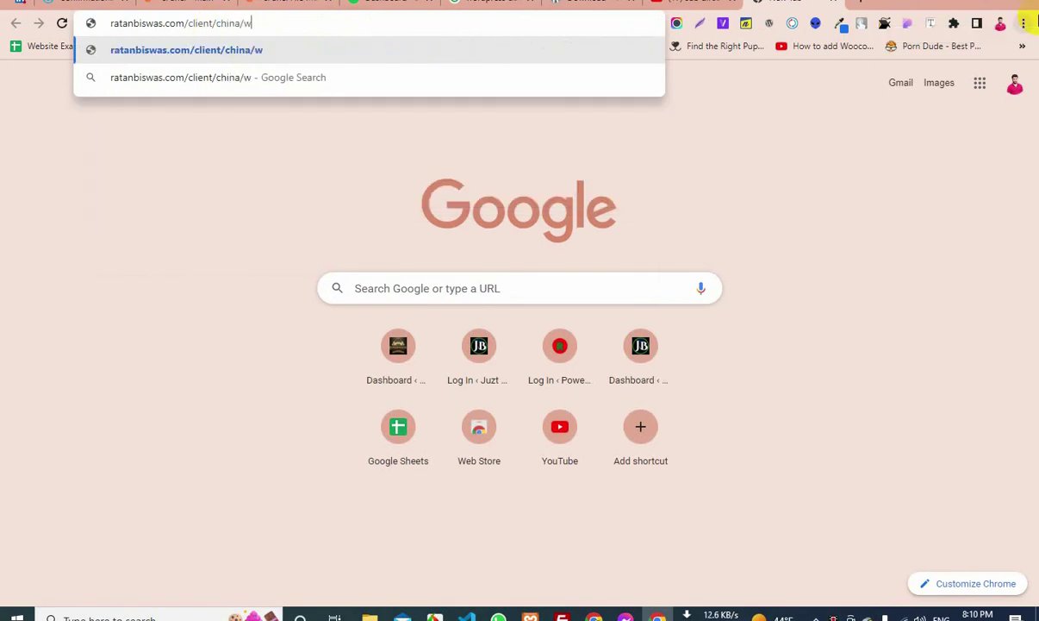
{"action": "type", "text": "p-admin"}
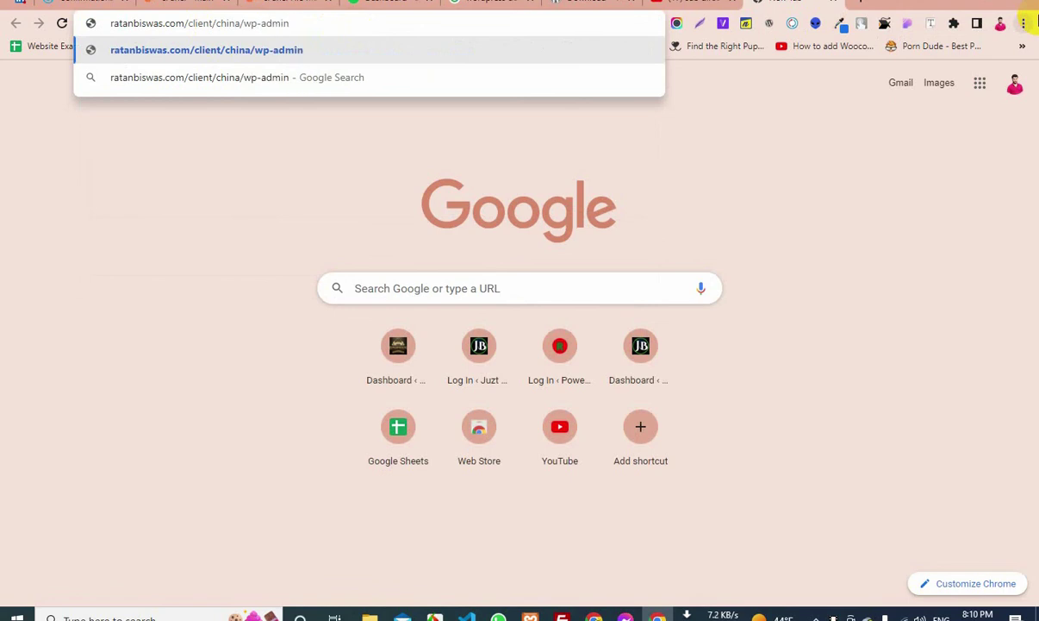
{"action": "key", "text": "Return"}
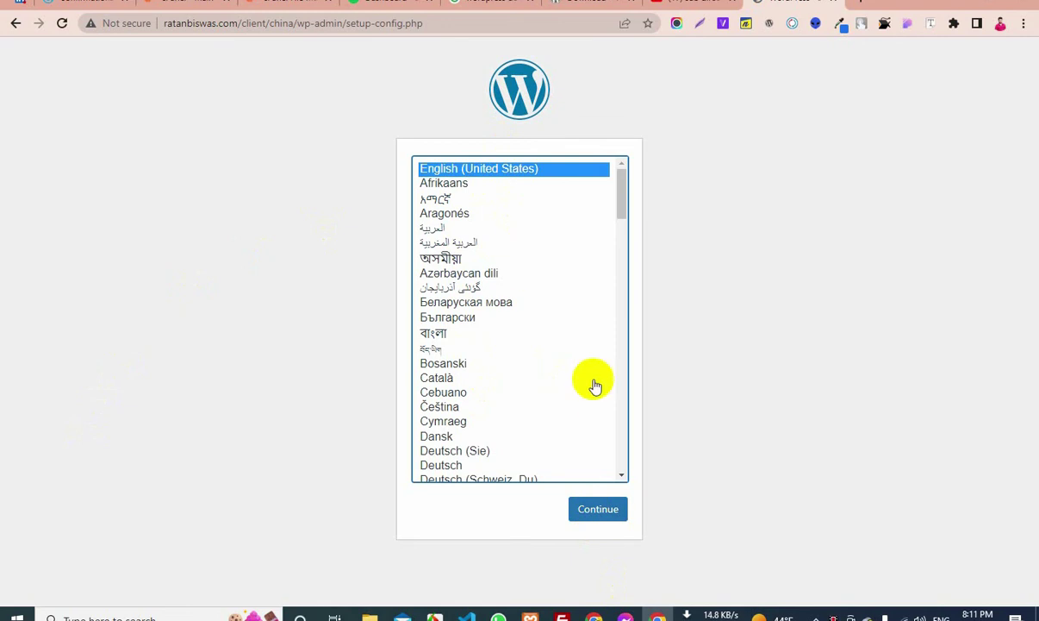
Choose English (United States), then submit the database details with table prefix wp_hjhdf on localhost
{"action": "left_click", "coordinate": [608, 514]}
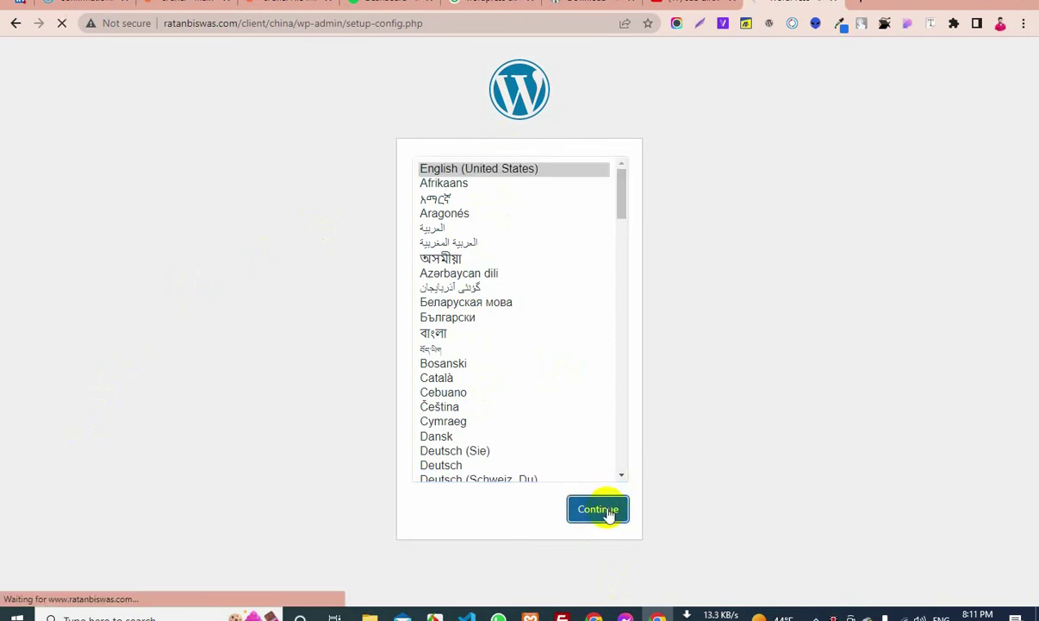
{"action": "left_click", "coordinate": [293, 421]}
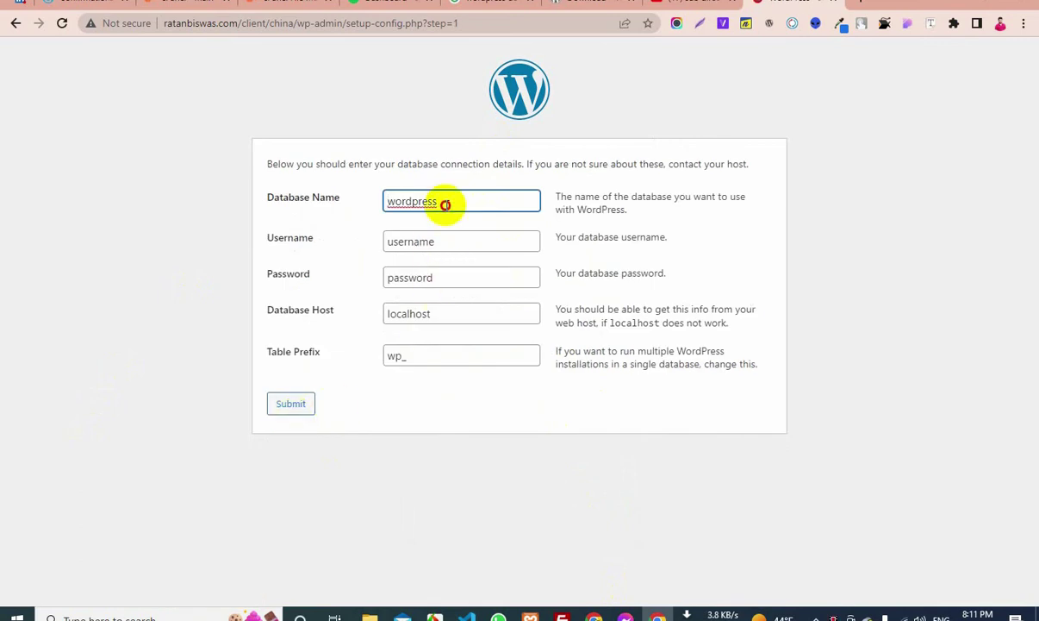
{"action": "double_click", "coordinate": [446, 204]}
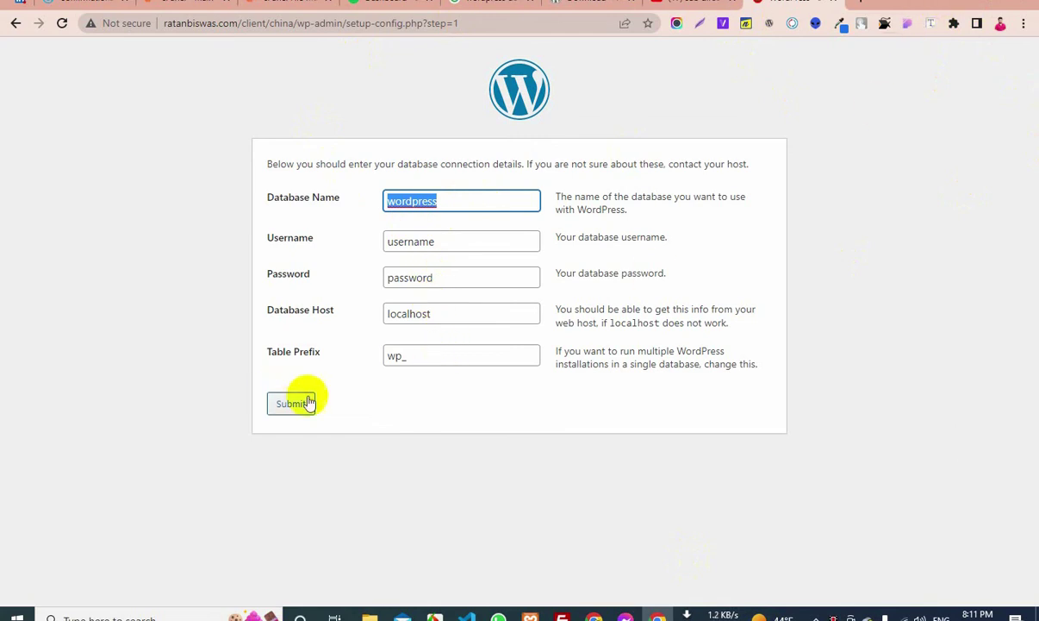
{"action": "left_click", "coordinate": [969, 4]}
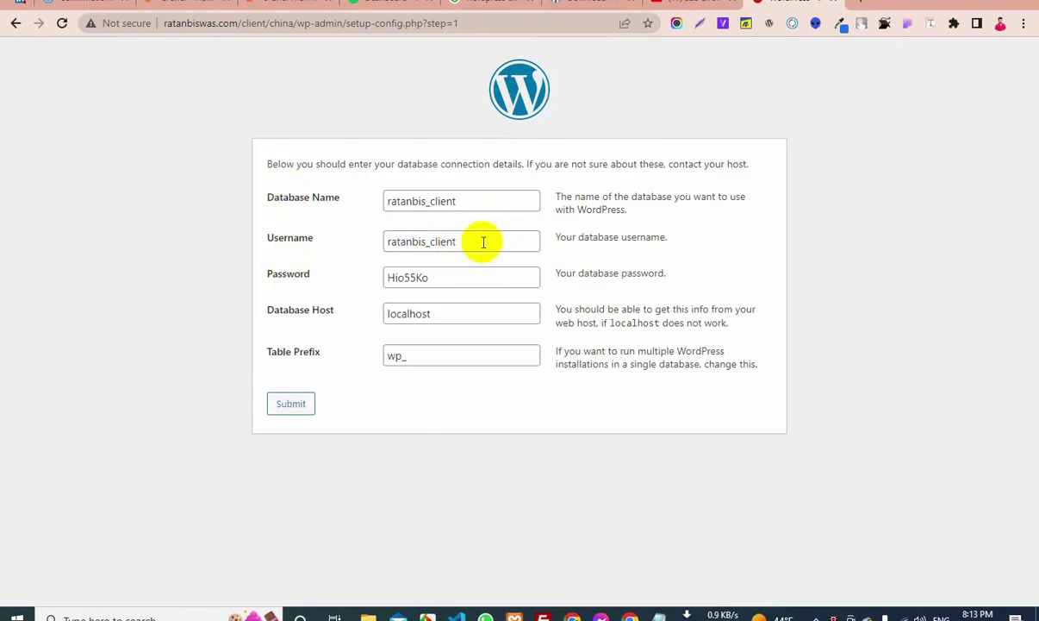
{"action": "left_click", "coordinate": [447, 318]}
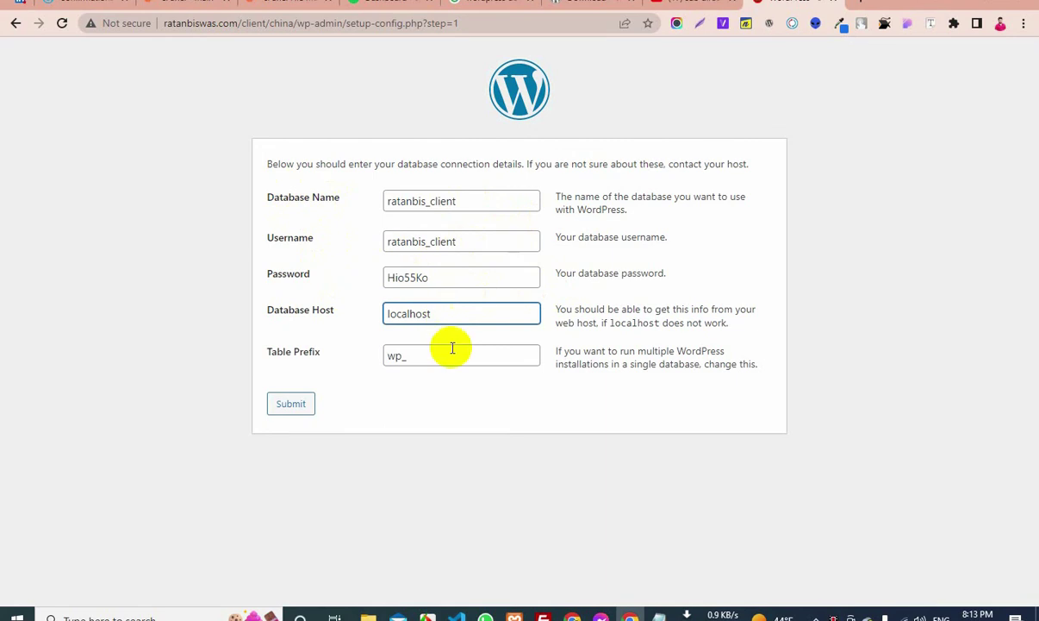
{"action": "left_click", "coordinate": [449, 356]}
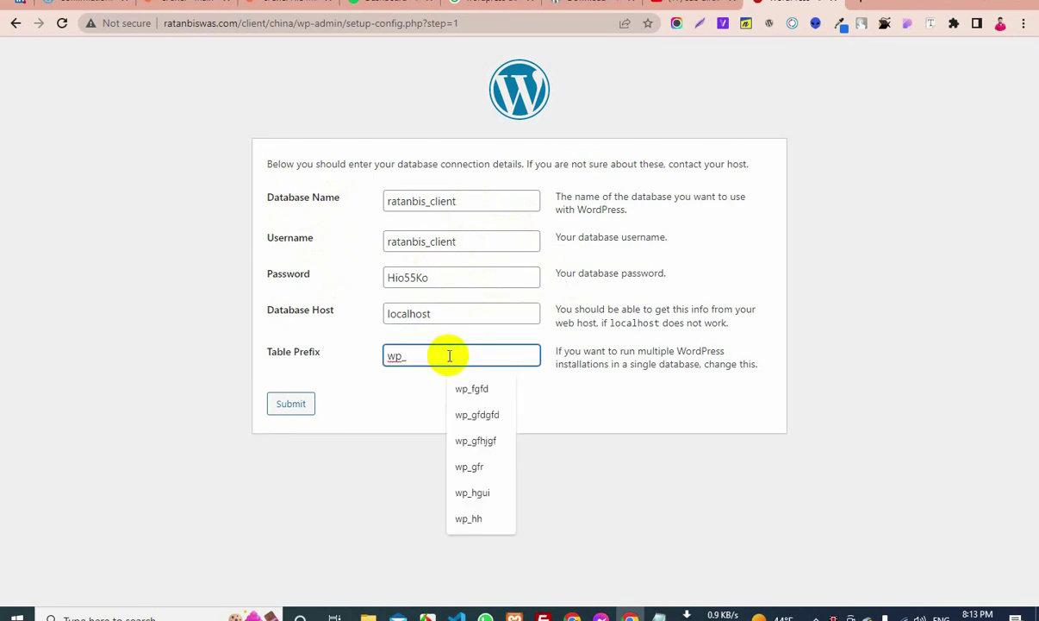
{"action": "type", "text": "hjhdfh"}
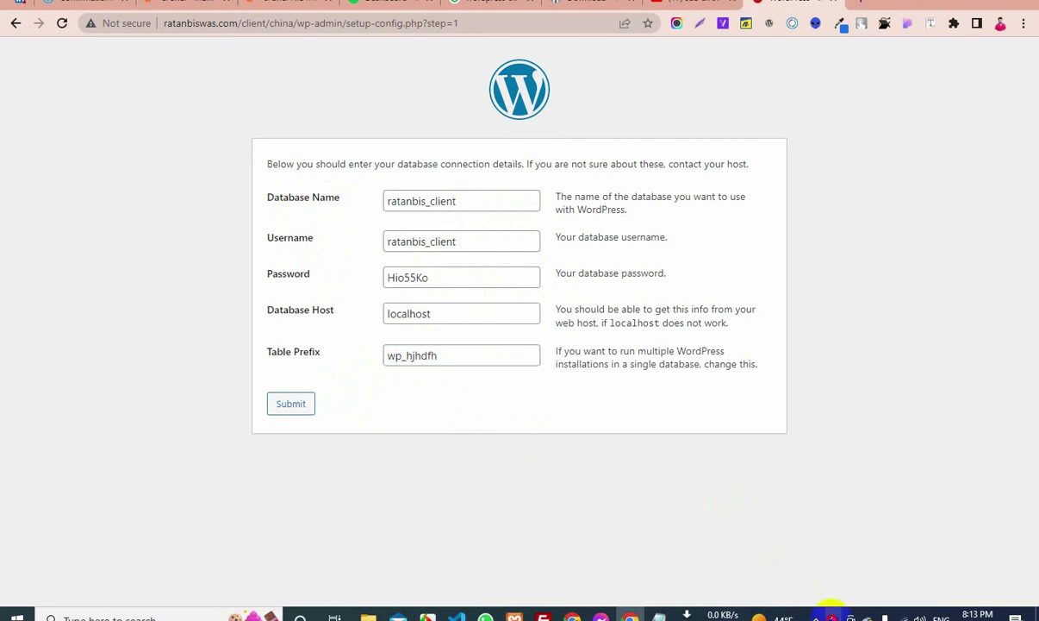
{"action": "key", "text": "Return"}
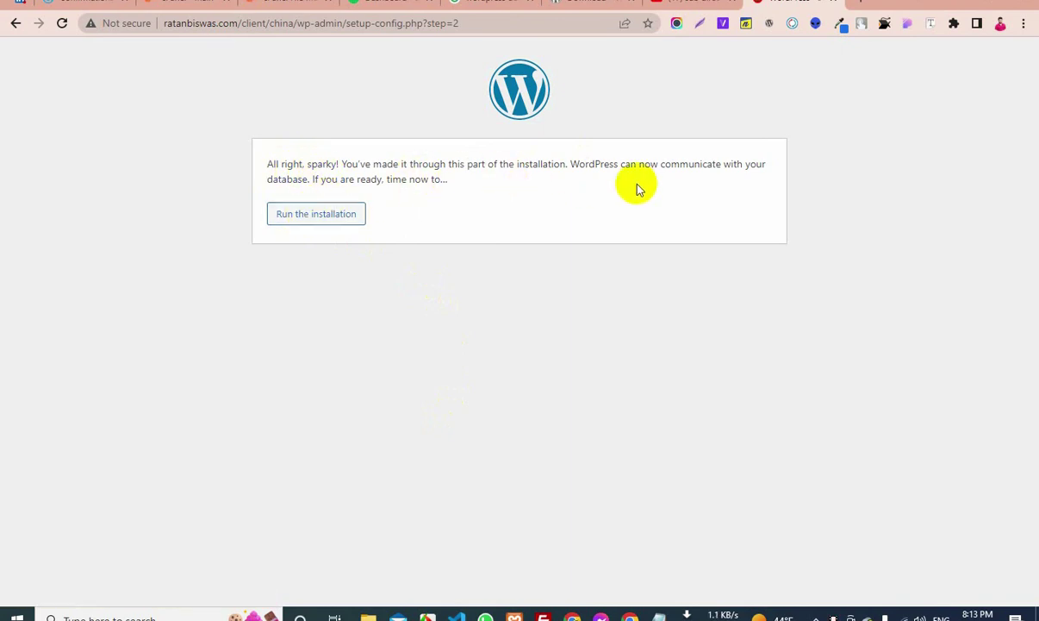
Start the installation and enter site title blog with username admin
{"action": "left_click_drag", "start_coordinate": [442, 180], "coordinate": [255, 147]}
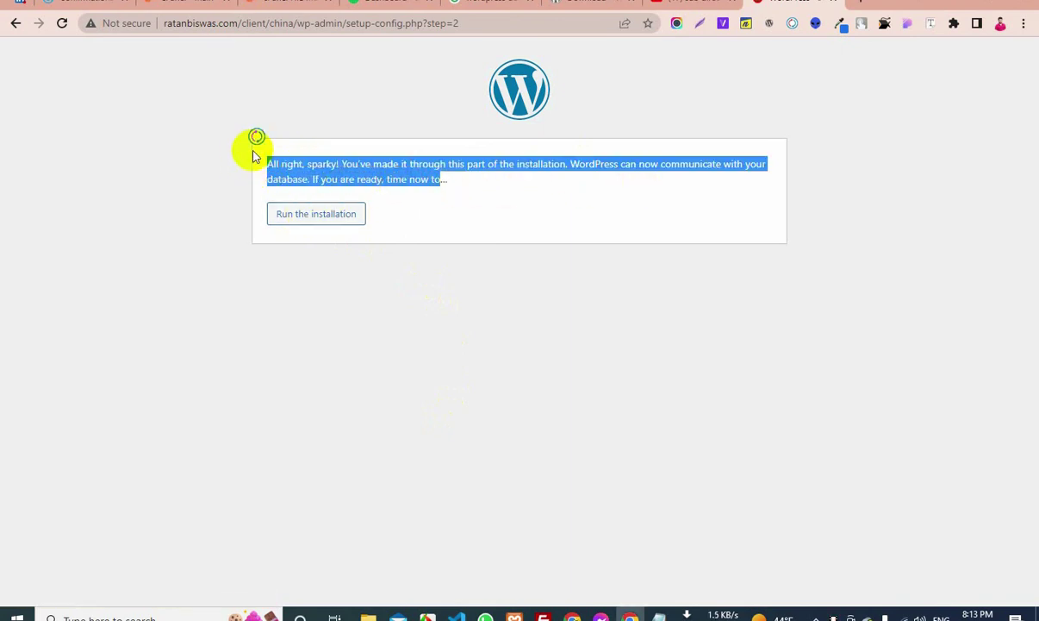
{"action": "left_click", "coordinate": [317, 215]}
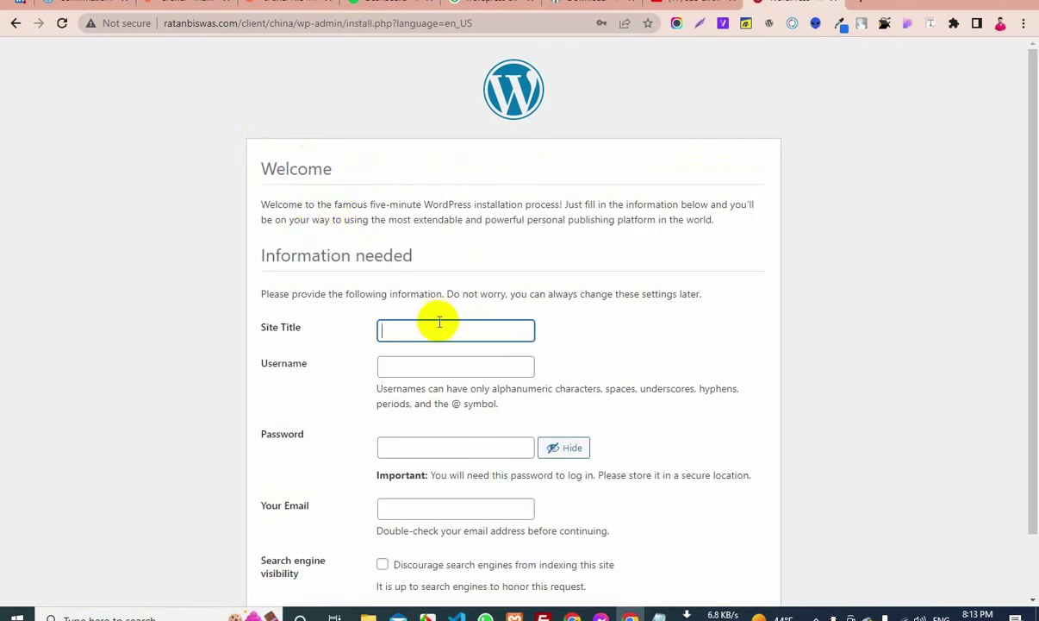
{"action": "left_click", "coordinate": [431, 332]}
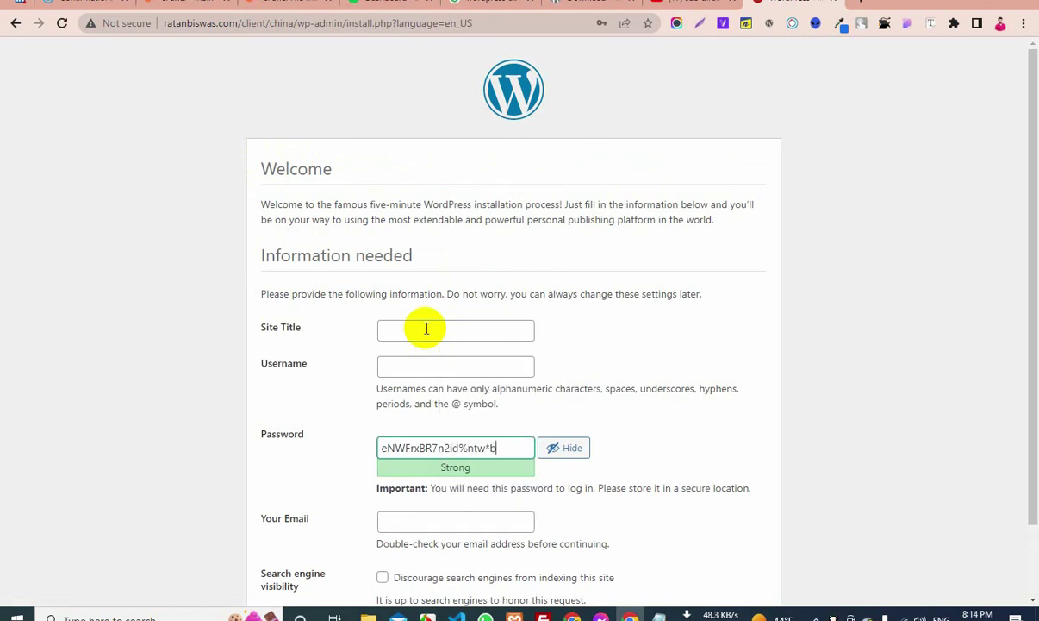
{"action": "left_click", "coordinate": [426, 329]}
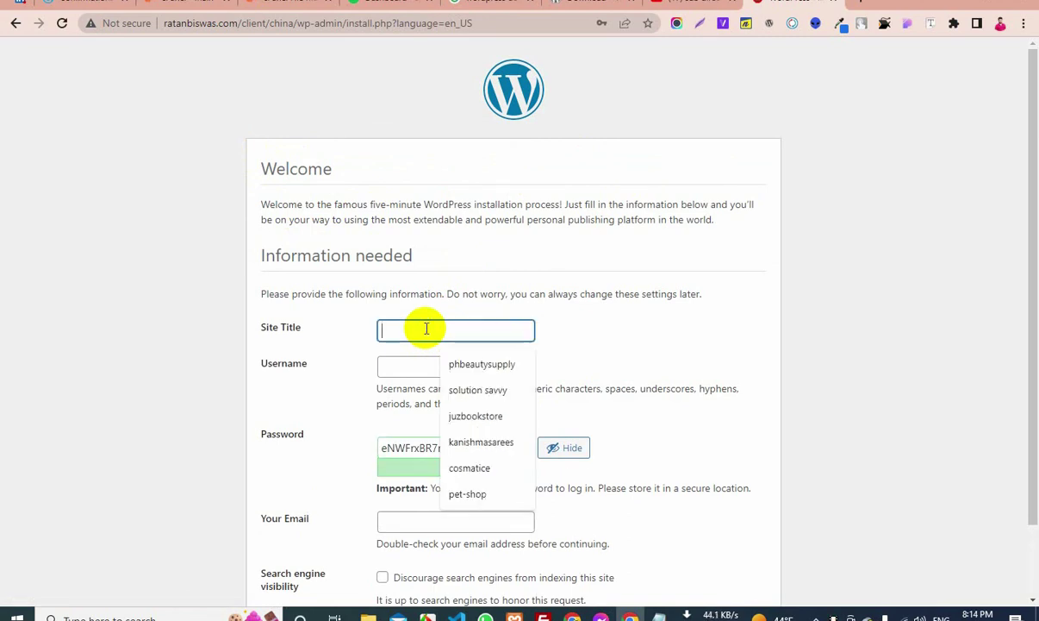
{"action": "type", "text": "blog"}
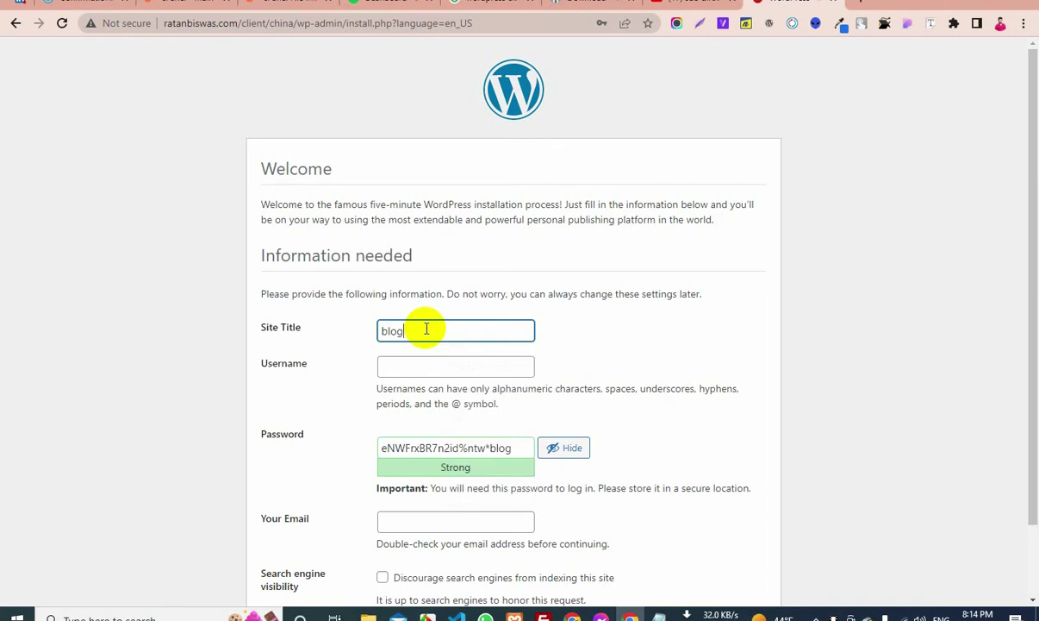
{"action": "left_click", "coordinate": [396, 368]}
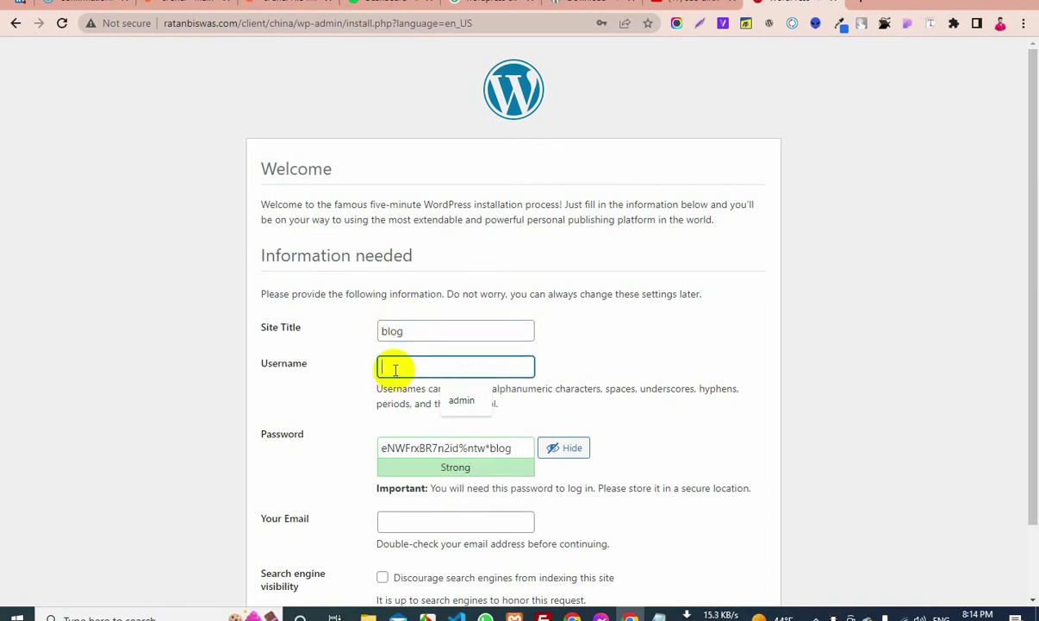
{"action": "left_click", "coordinate": [473, 411]}
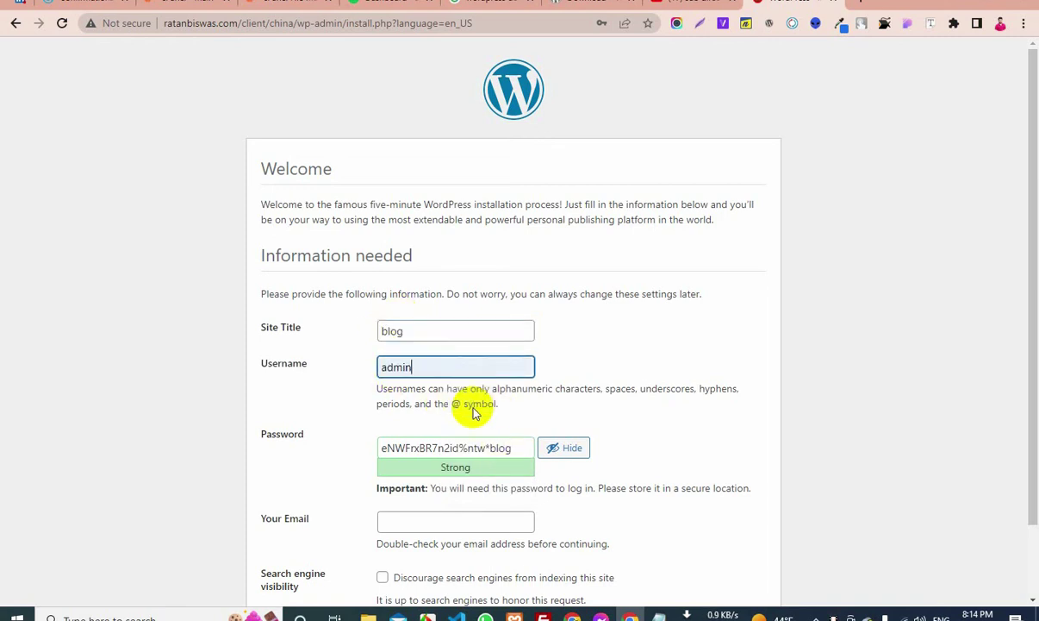
Replace the generated admin password with a shorter pasted one
{"action": "triple_click", "coordinate": [432, 447]}
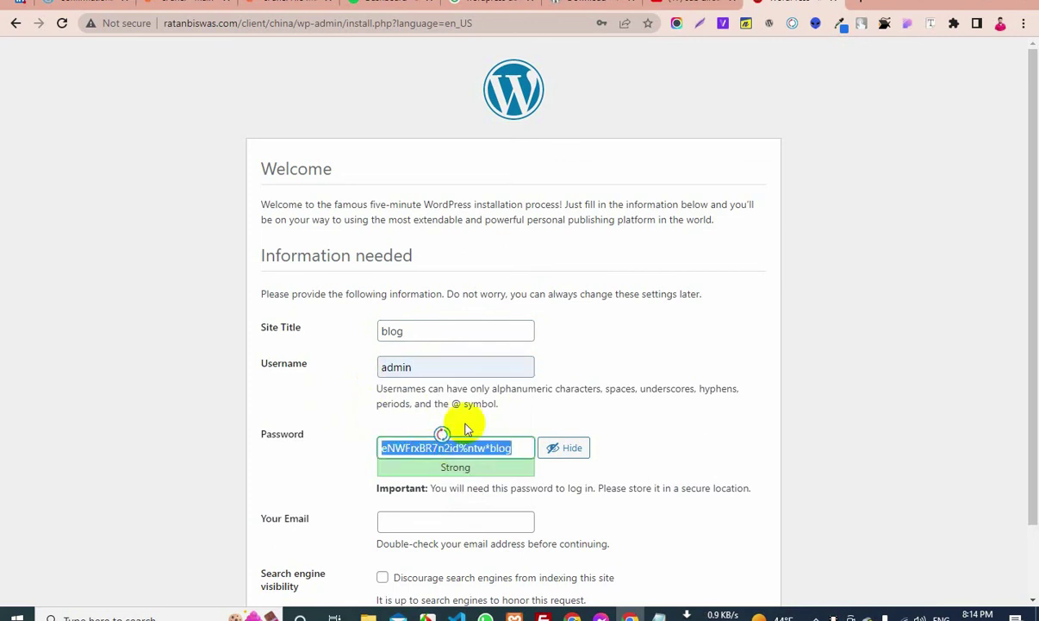
{"action": "scroll", "coordinate": [517, 405], "scroll_direction": "down", "scroll_amount": 2}
{"action": "left_click", "coordinate": [572, 369]}
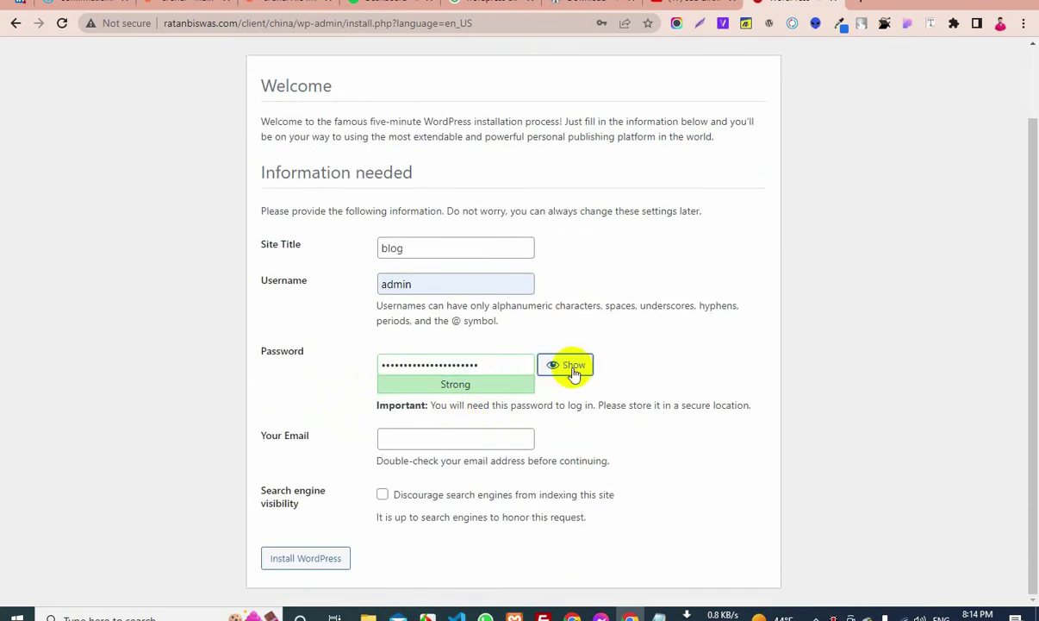
{"action": "left_click", "coordinate": [466, 366]}
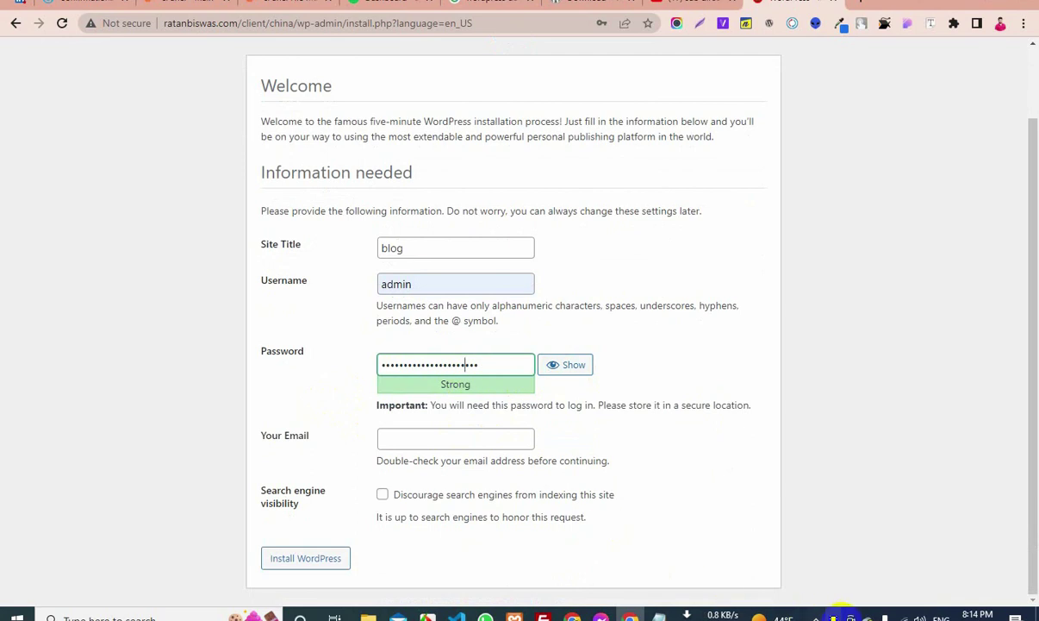
{"action": "key", "text": "ctrl+a"}
{"action": "key", "text": "ctrl+v"}
Enter the admin e-mail, discourage search engines from indexing, and install WordPress
{"action": "left_click", "coordinate": [417, 440]}
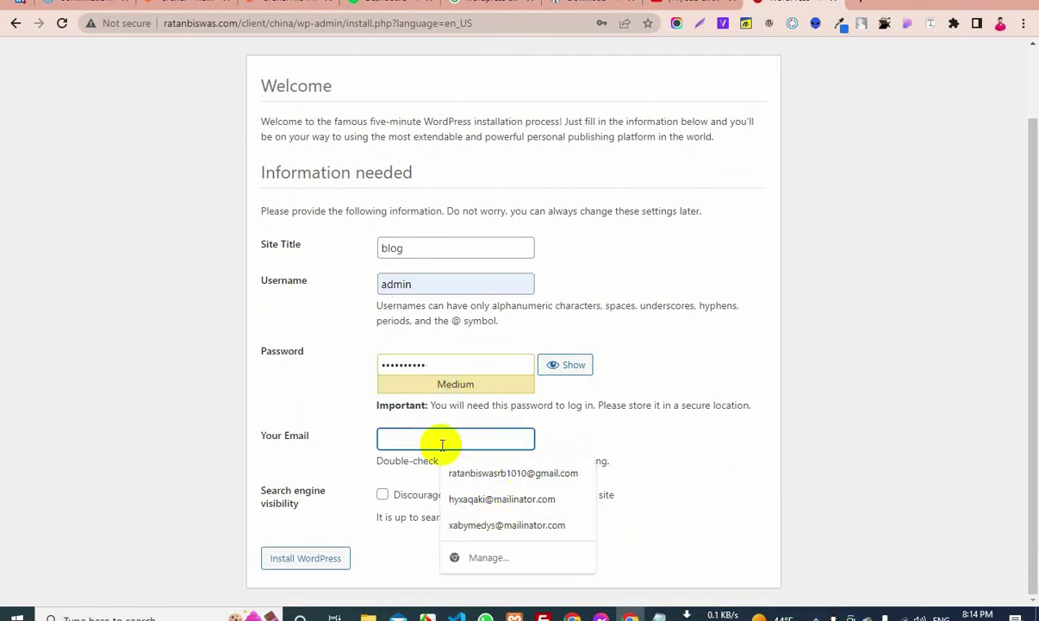
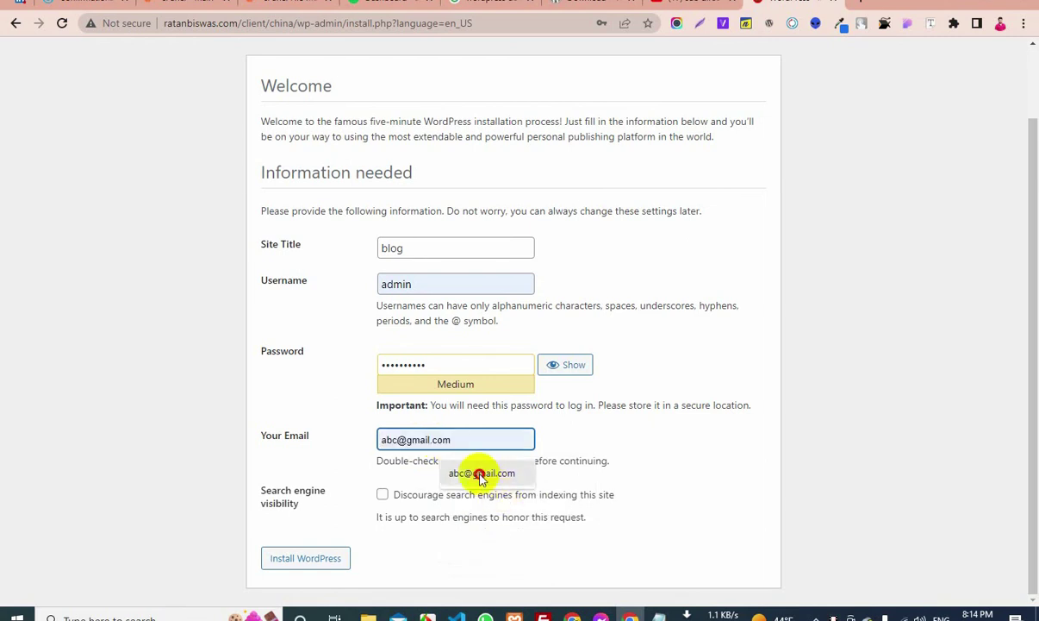
{"action": "left_click", "coordinate": [479, 474]}
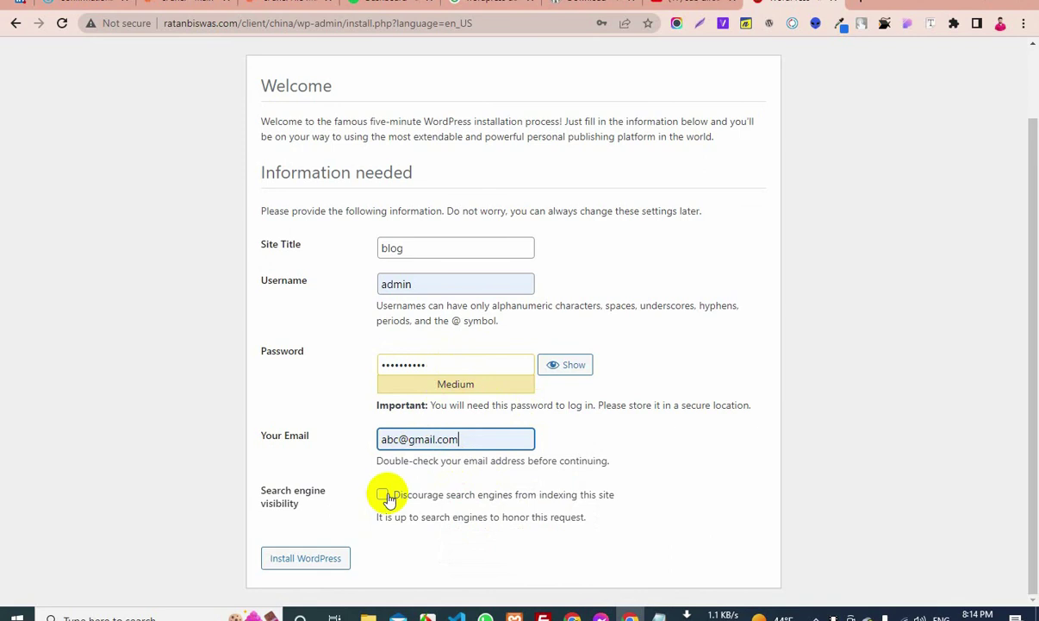
{"action": "left_click", "coordinate": [383, 496]}
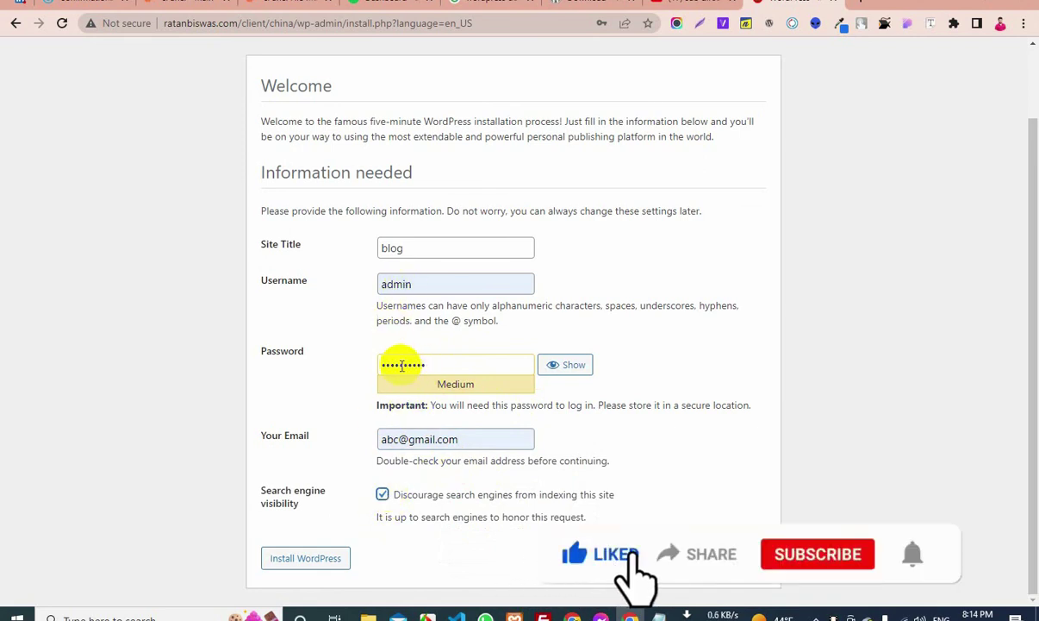
{"action": "left_click", "coordinate": [401, 365]}
{"action": "left_click", "coordinate": [336, 377]}
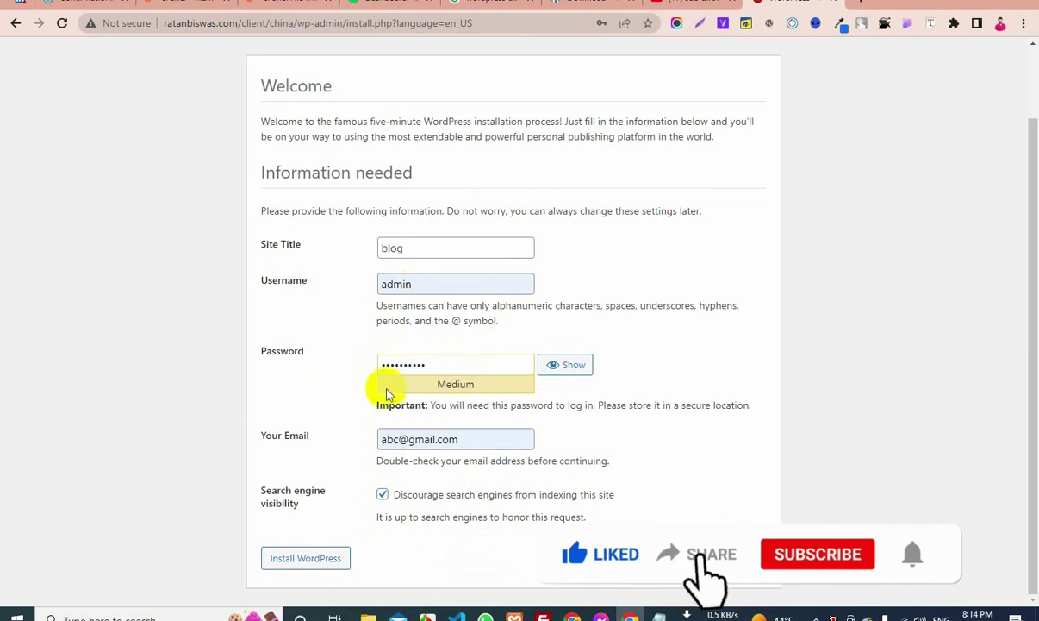
{"action": "left_click", "coordinate": [316, 558]}
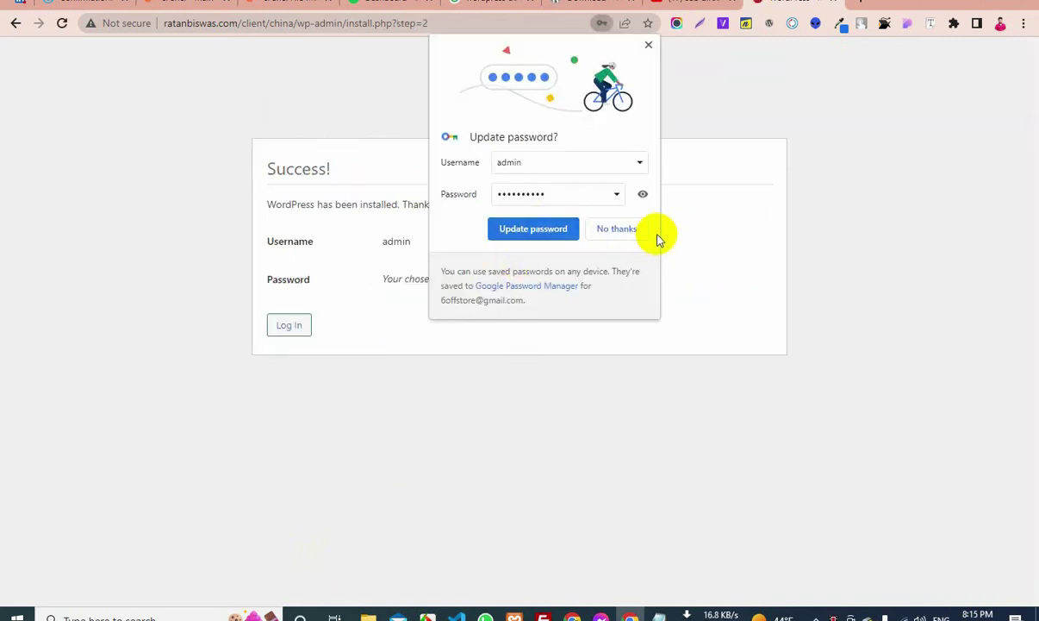
Decline saving the password, then log in as admin with Remember Me using saved credentials
{"action": "left_click", "coordinate": [629, 230]}
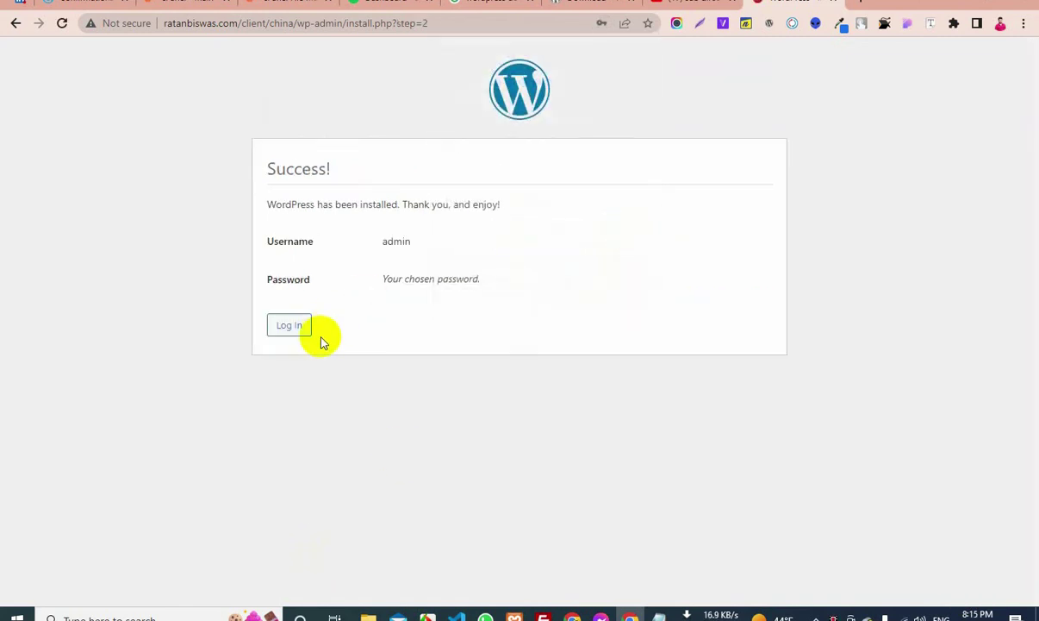
{"action": "left_click", "coordinate": [295, 332]}
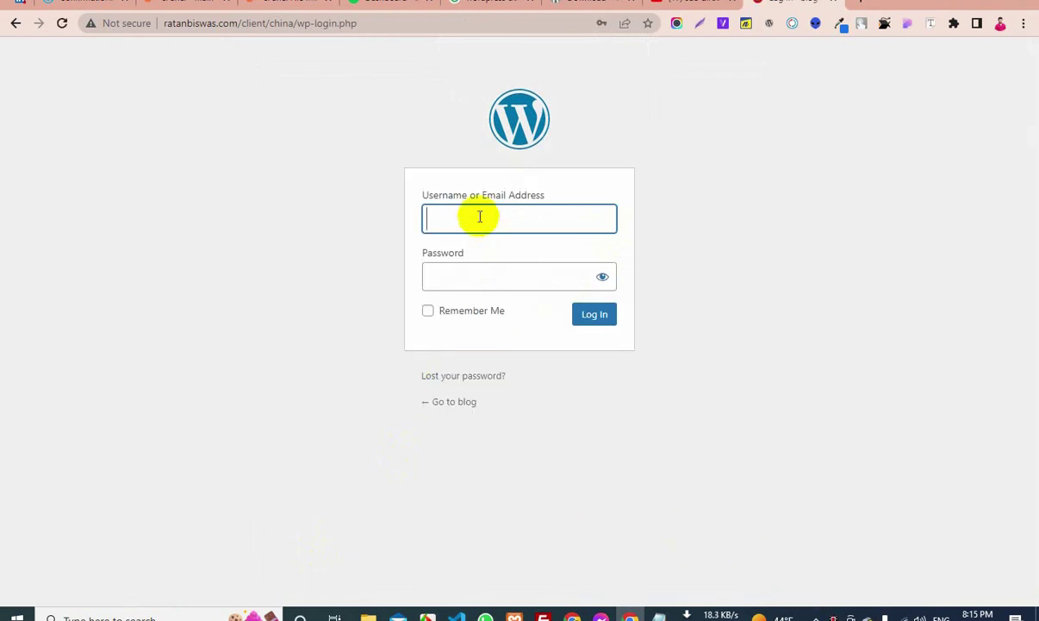
{"action": "left_click", "coordinate": [480, 217]}
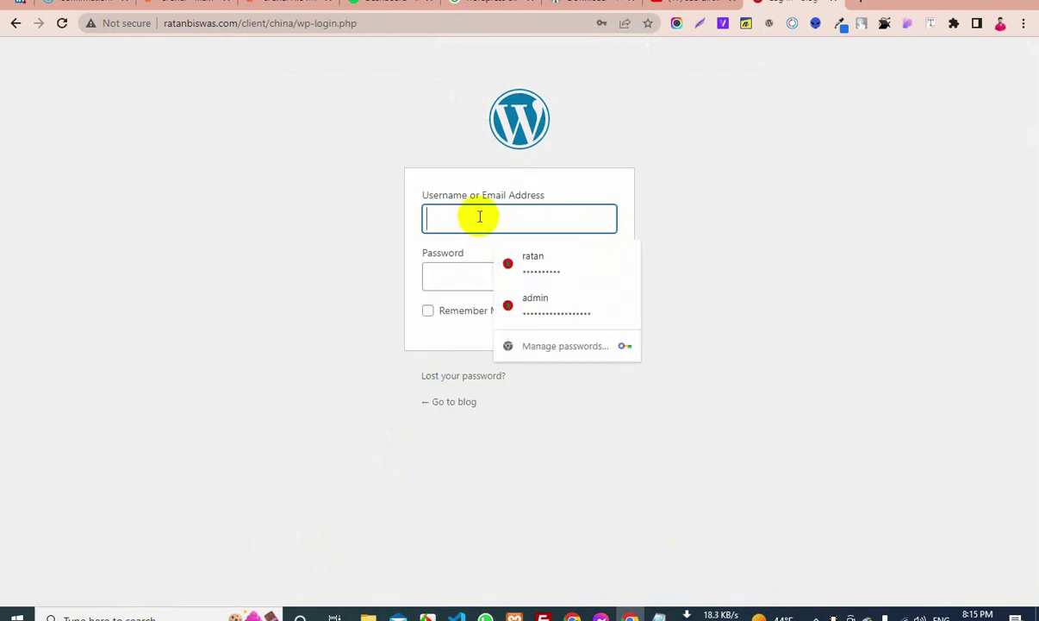
{"action": "left_click", "coordinate": [540, 306]}
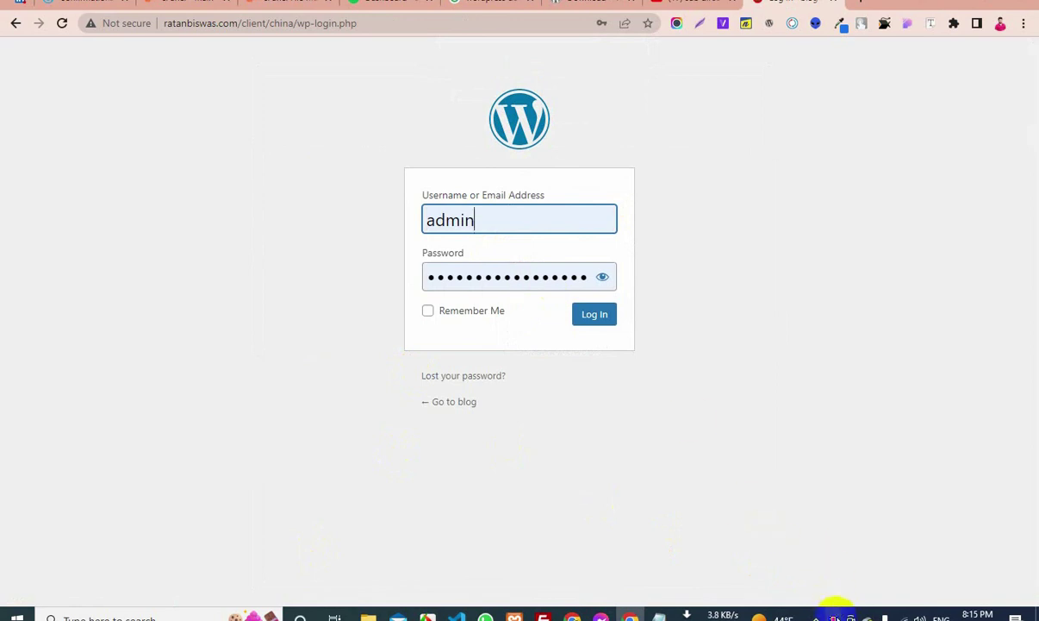
{"action": "left_click", "coordinate": [427, 310]}
{"action": "left_click", "coordinate": [594, 313]}
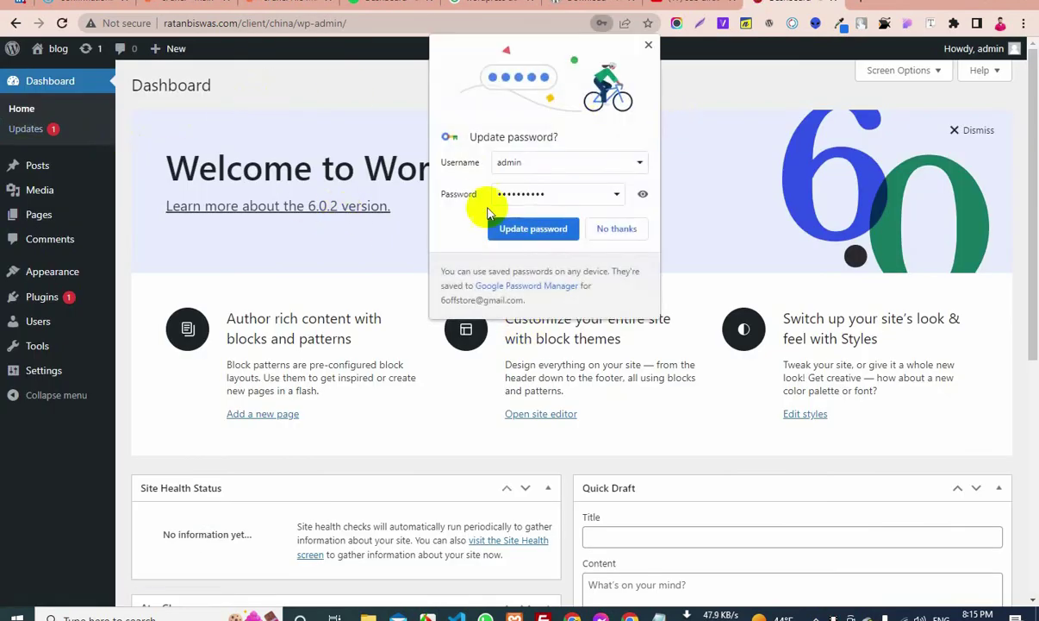
{"action": "left_click", "coordinate": [648, 46]}
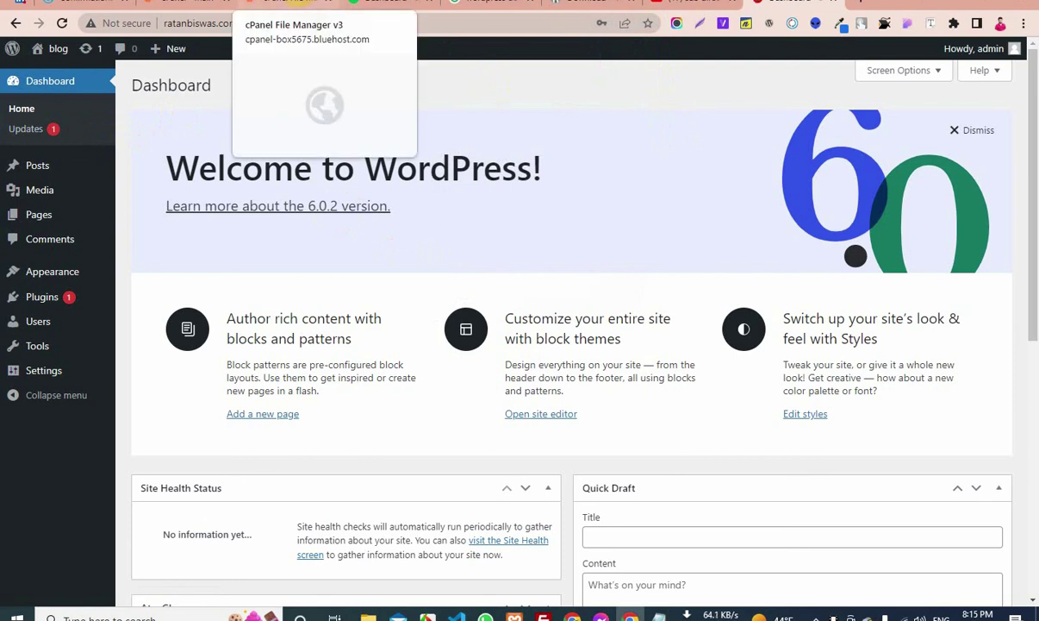
{"action": "left_click", "coordinate": [274, 3]}
Return to the Bluehost cPanel main page and bring the statistics sidebar into view
{"action": "left_click", "coordinate": [198, 4]}
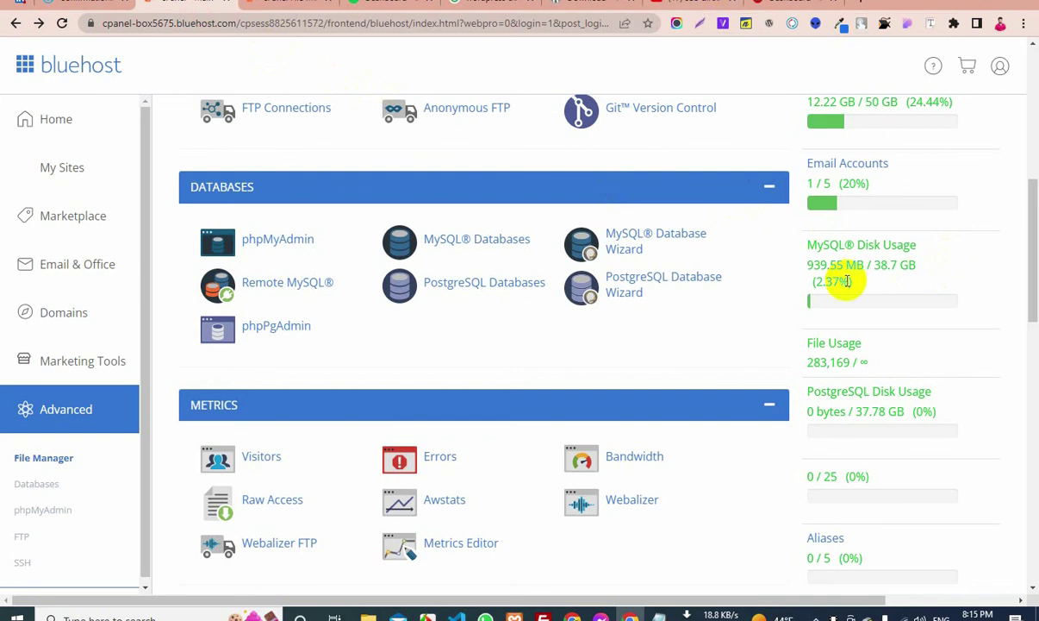
{"action": "scroll", "coordinate": [845, 304], "scroll_direction": "up", "scroll_amount": 1}
{"action": "scroll", "coordinate": [847, 309], "scroll_direction": "down", "scroll_amount": 1}
{"action": "scroll", "coordinate": [847, 311], "scroll_direction": "down", "scroll_amount": 1}
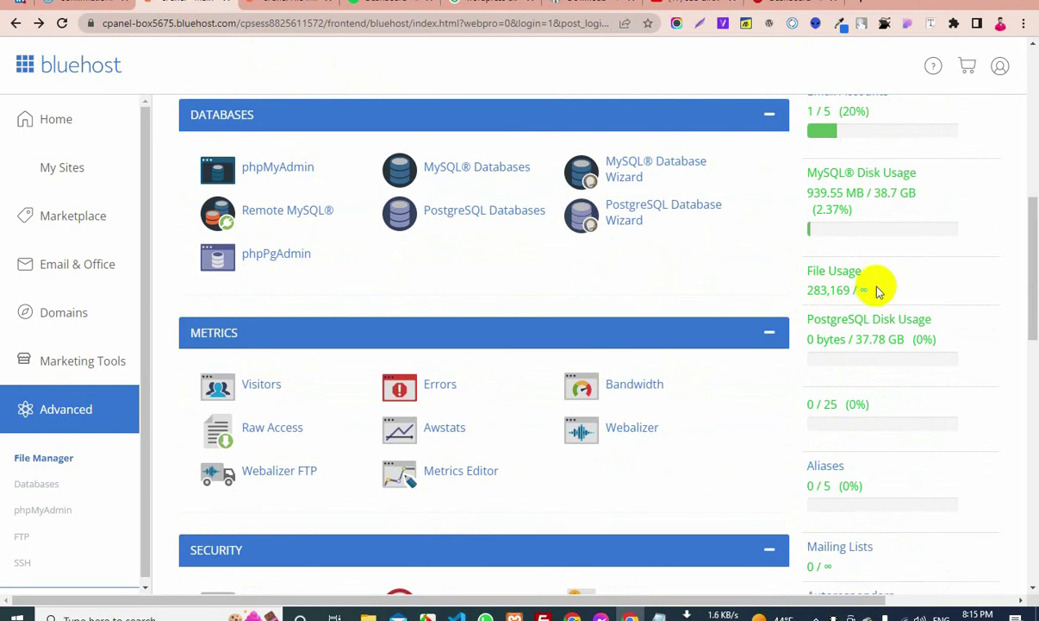
Highlight the File Usage figures: 283,169 files against an unlimited (∞) limit
{"action": "left_click_drag", "start_coordinate": [853, 289], "coordinate": [927, 293]}
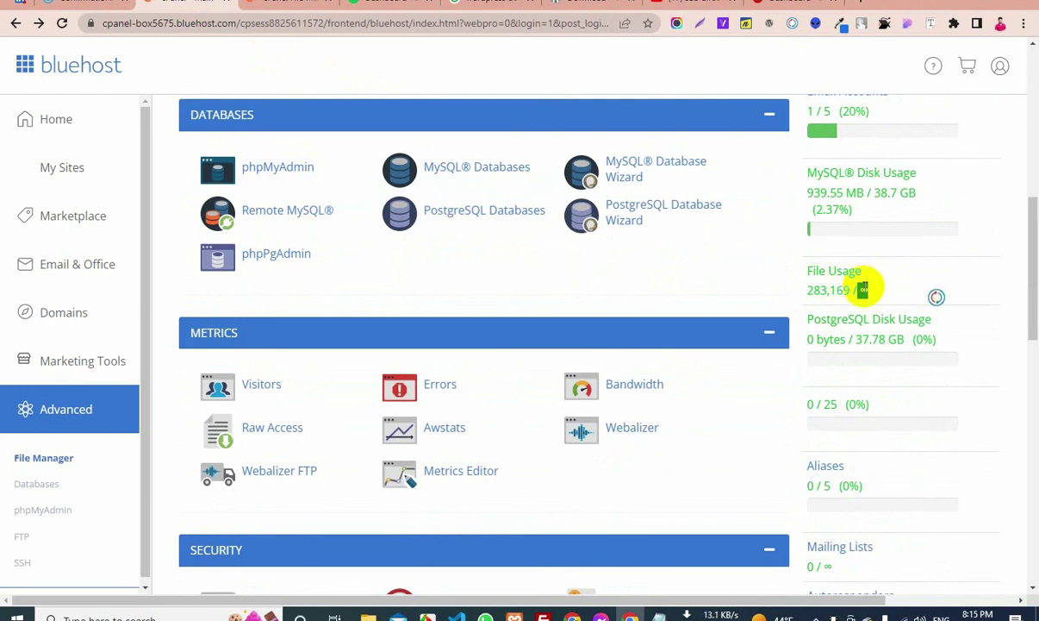
{"action": "right_click", "coordinate": [874, 291]}
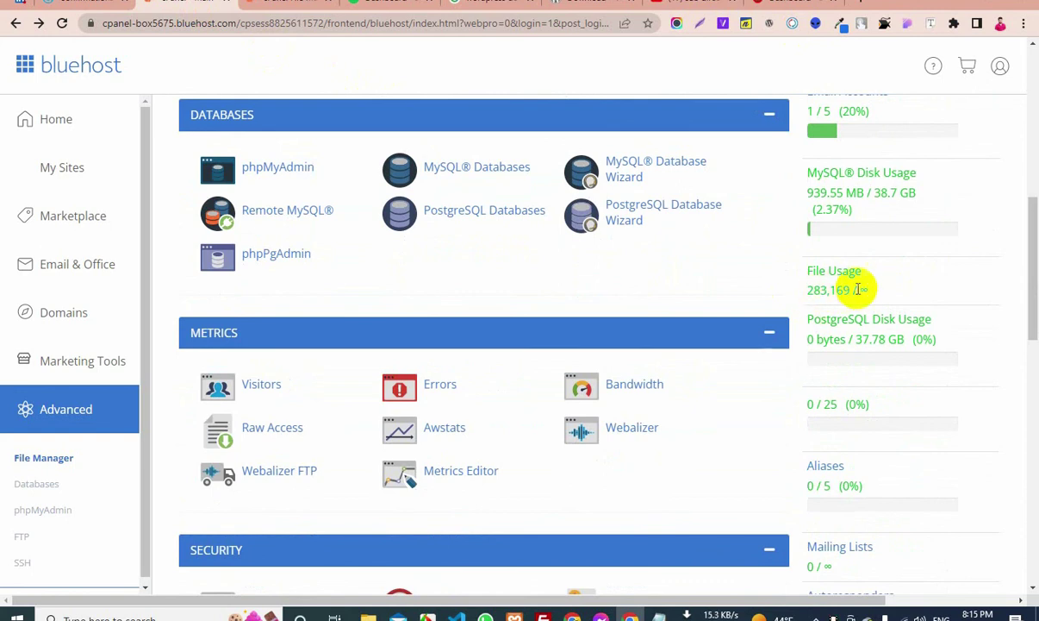
{"action": "left_click_drag", "start_coordinate": [862, 290], "coordinate": [942, 298]}
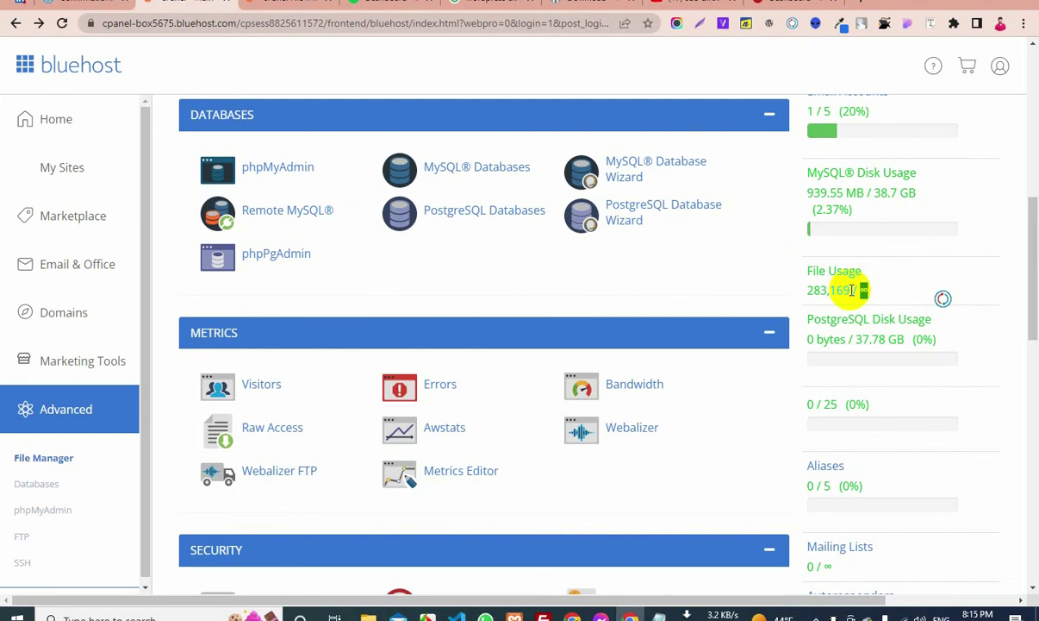
{"action": "left_click_drag", "start_coordinate": [851, 290], "coordinate": [811, 290]}
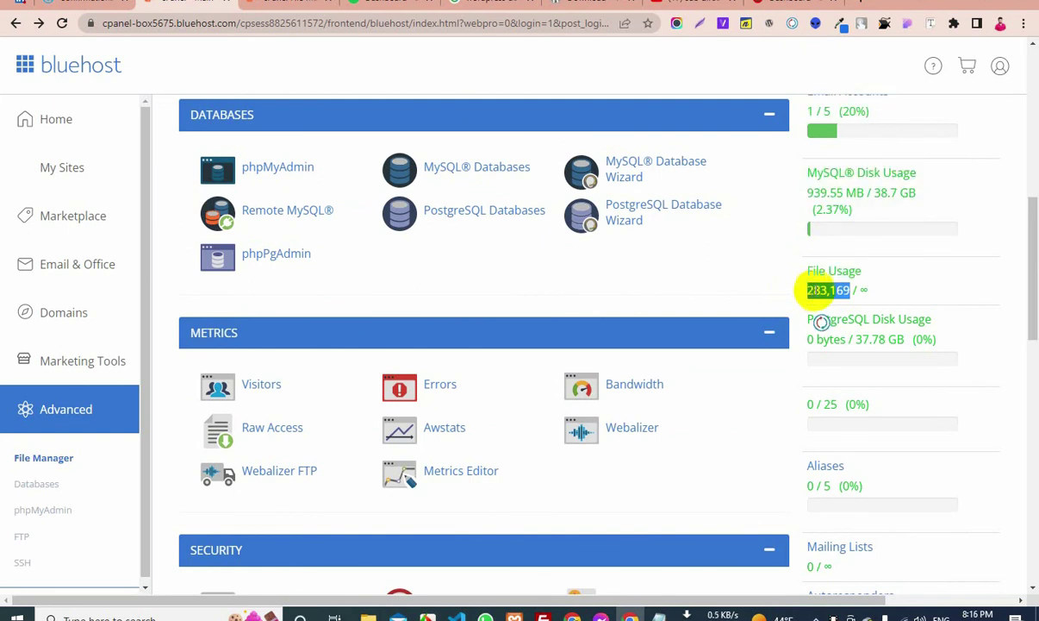
{"action": "left_click", "coordinate": [897, 291]}
{"action": "left_click_drag", "start_coordinate": [863, 293], "coordinate": [879, 296]}
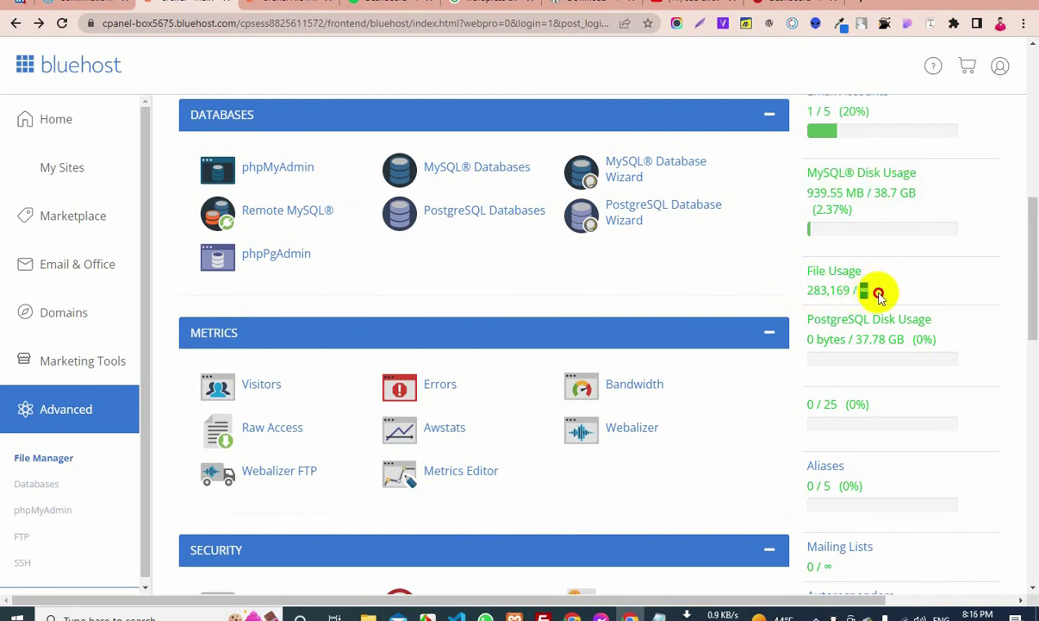
{"action": "left_click", "coordinate": [886, 290]}
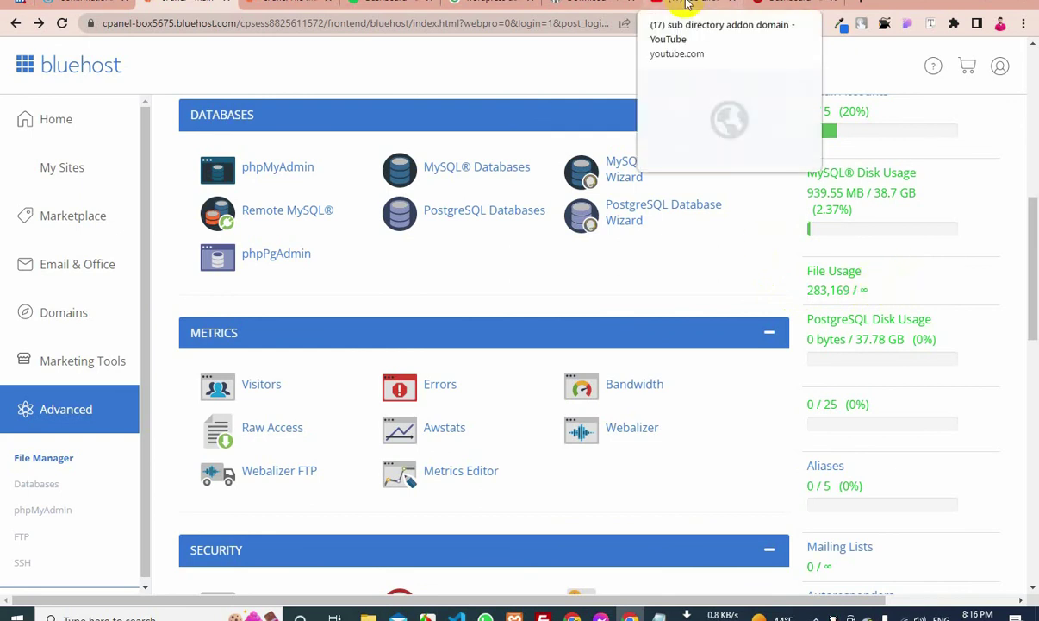
Return to the blog's WordPress 6.0.2 Dashboard and highlight 'WordPress!' in the welcome heading
{"action": "left_click", "coordinate": [763, 4]}
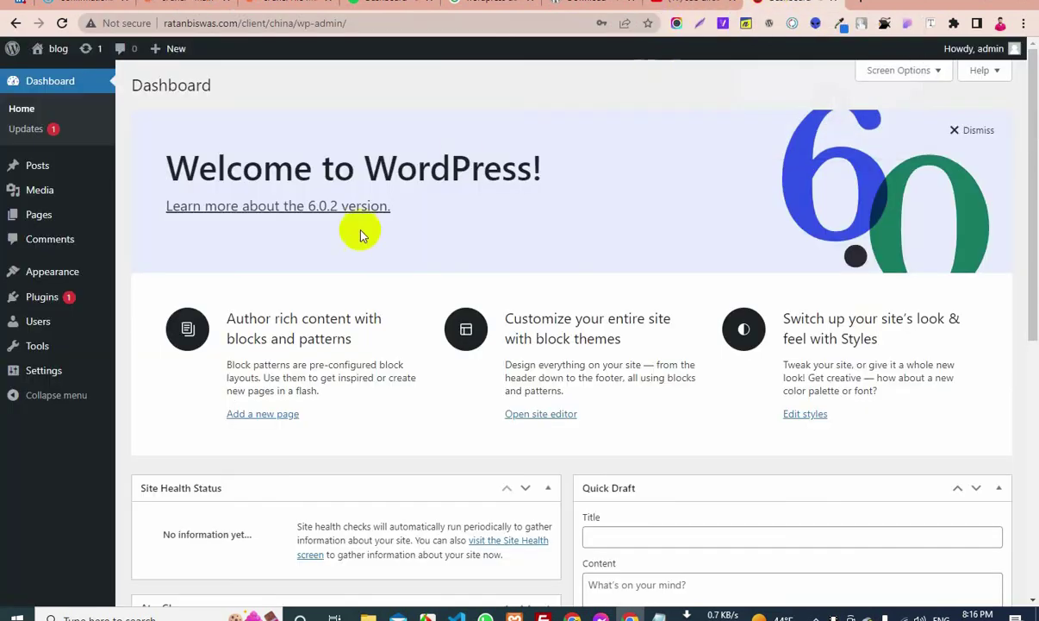
{"action": "scroll", "coordinate": [185, 275], "scroll_direction": "down", "scroll_amount": 3}
{"action": "mouse_move", "coordinate": [26, 204]}
{"action": "scroll", "coordinate": [39, 259], "scroll_direction": "down", "scroll_amount": 3}
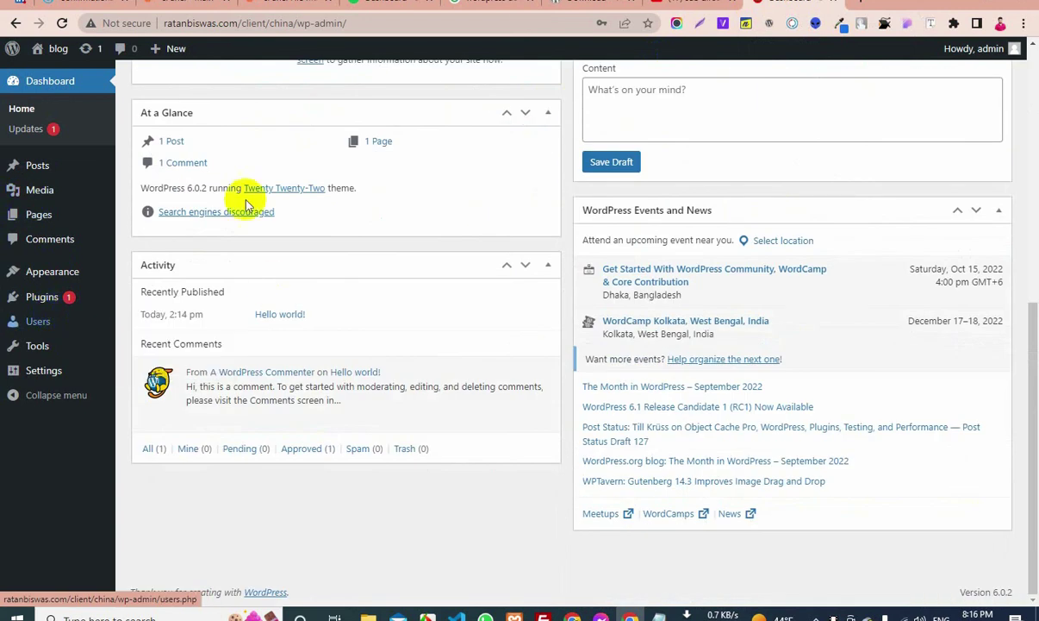
{"action": "scroll", "coordinate": [74, 190], "scroll_direction": "up", "scroll_amount": 1}
{"action": "scroll", "coordinate": [172, 181], "scroll_direction": "up", "scroll_amount": 4}
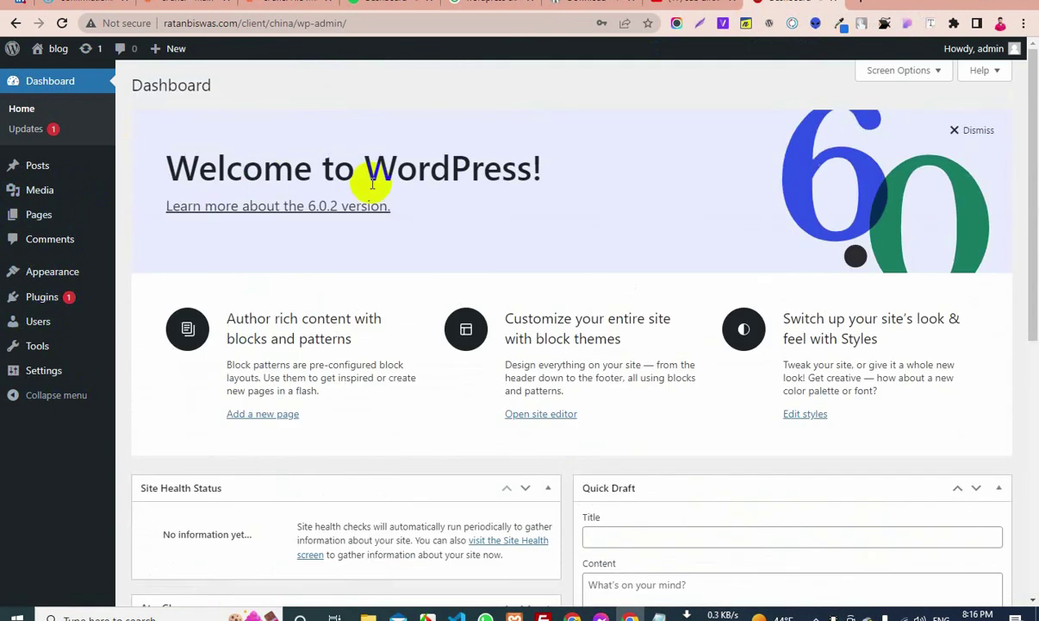
{"action": "left_click_drag", "start_coordinate": [372, 181], "coordinate": [579, 191]}
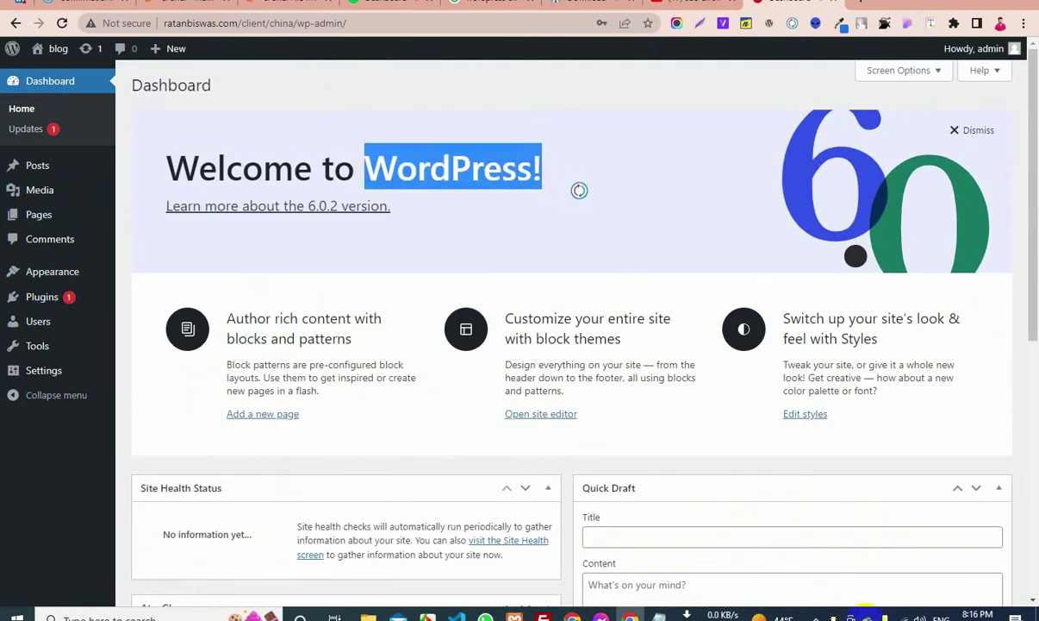